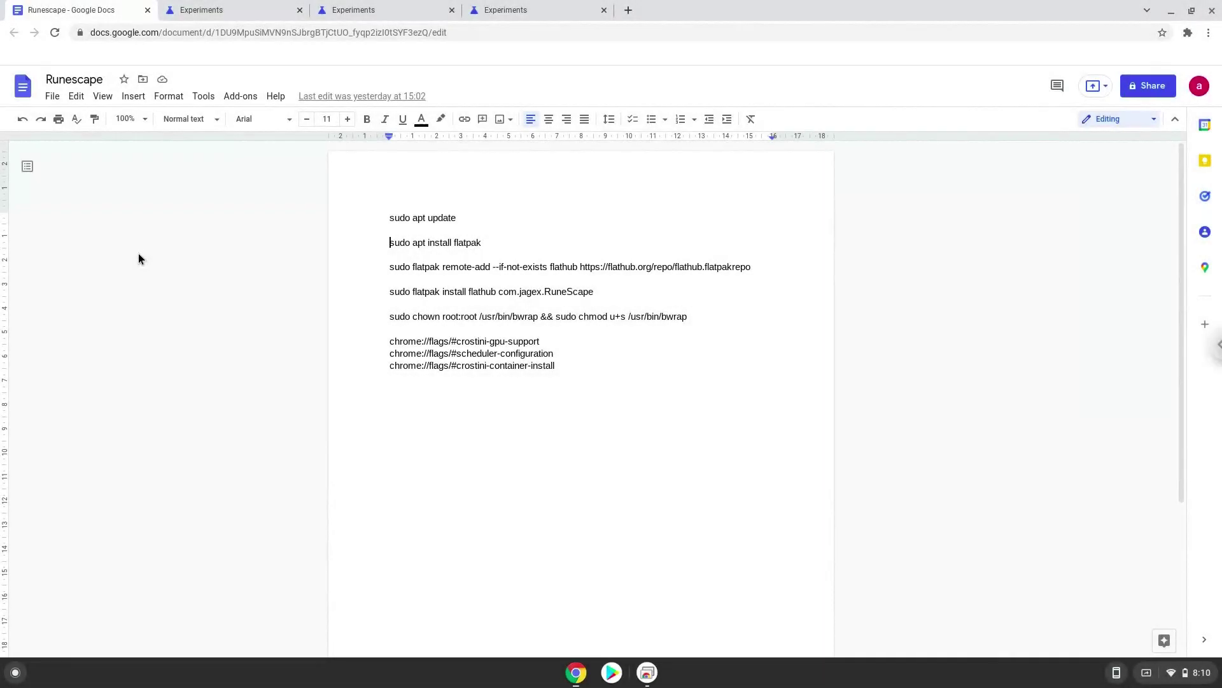
# - Set the Scheduler Configuration flag to enable Hyper-Threading on relevant CPUs
pyautogui.press('Down')
pyautogui.click(199, 11)
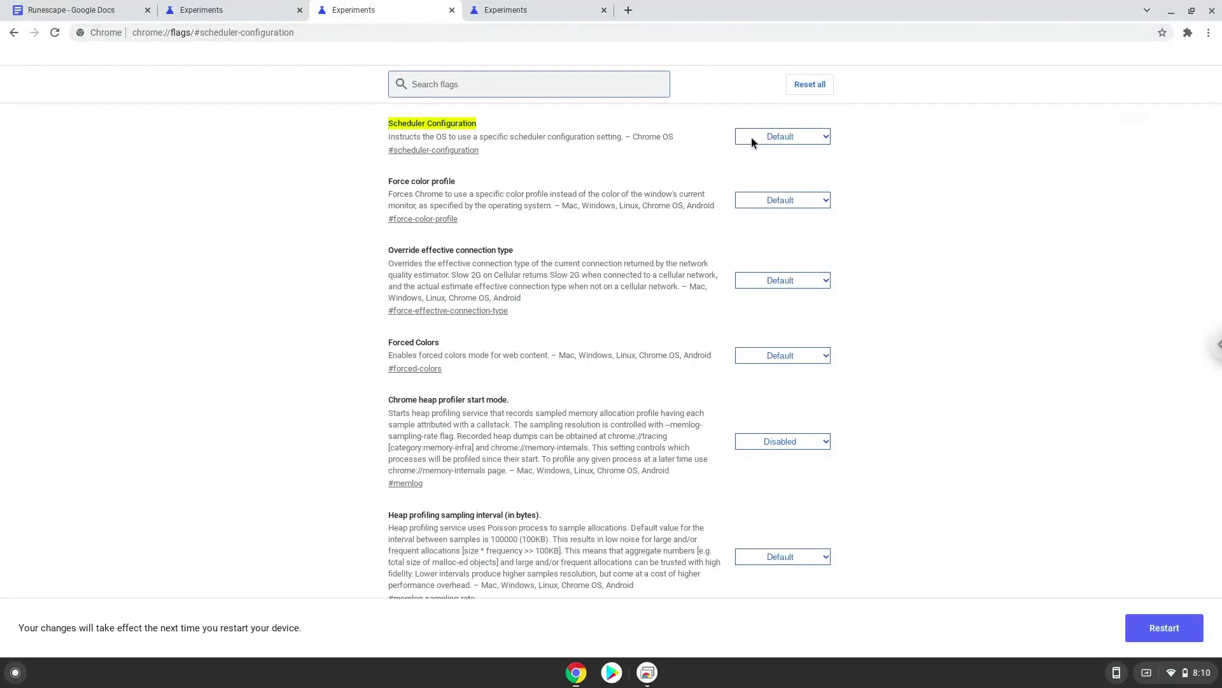
pyautogui.click(752, 137)
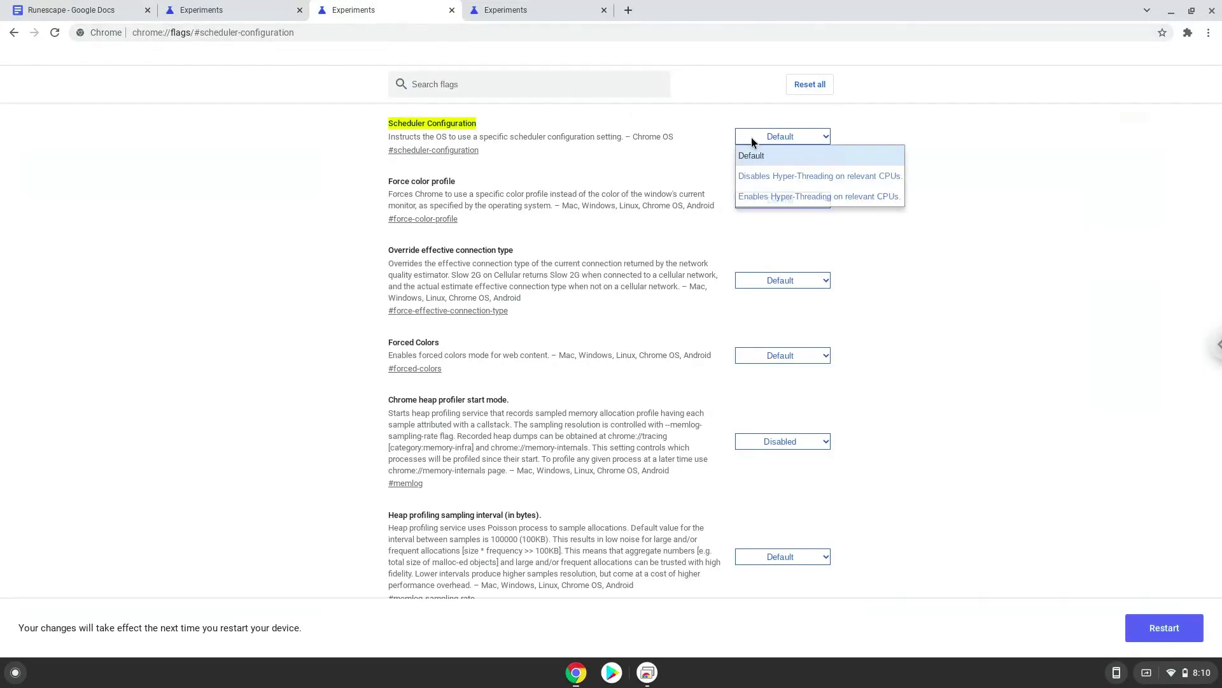
pyautogui.click(752, 196)
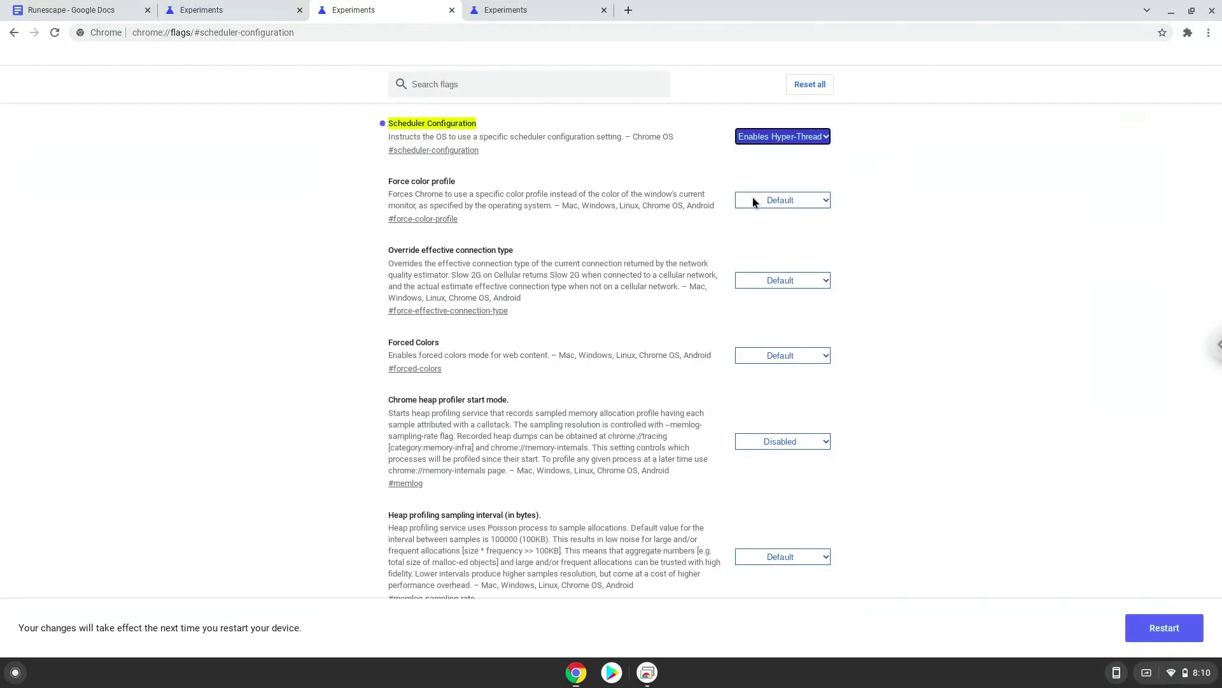
# - Set the Debian version for new Crostini containers to Bullseye and restart the device
pyautogui.click(556, 13)
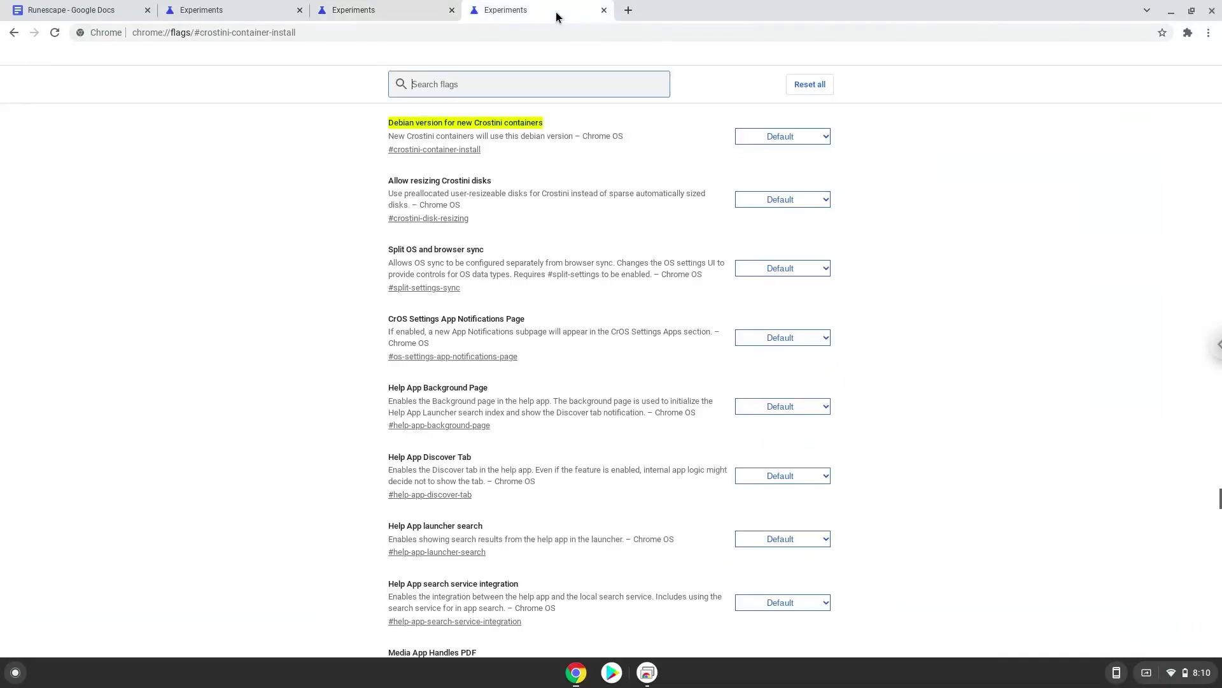
pyautogui.click(751, 138)
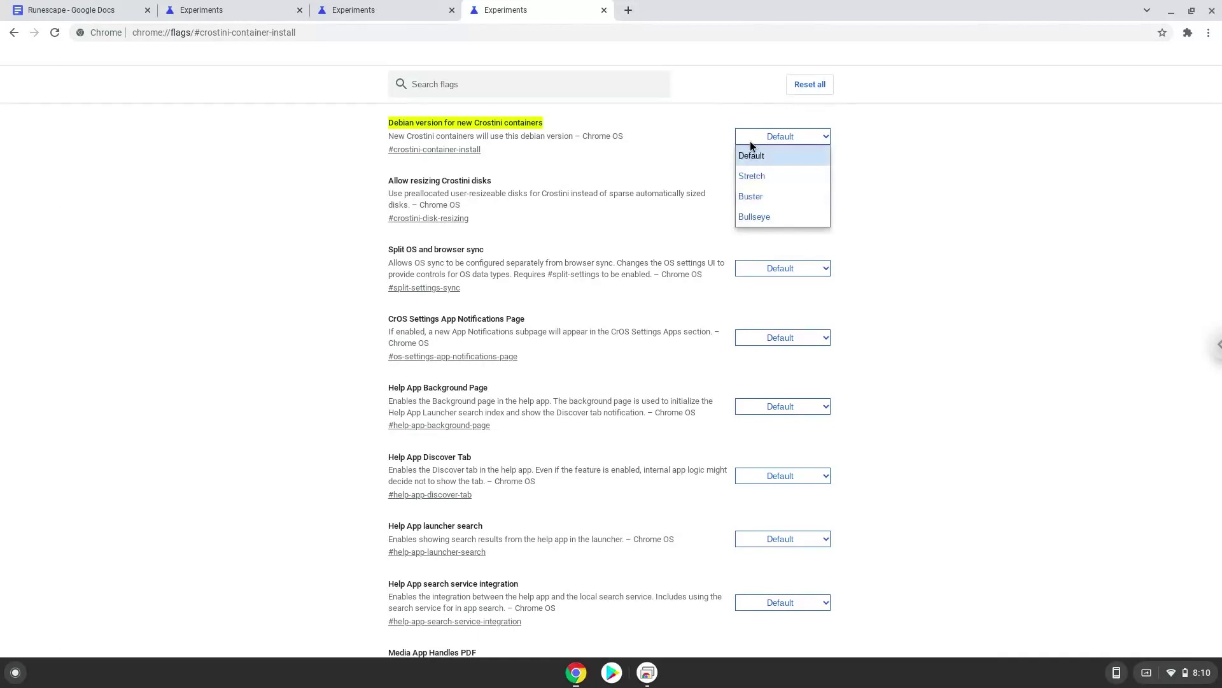
pyautogui.click(742, 217)
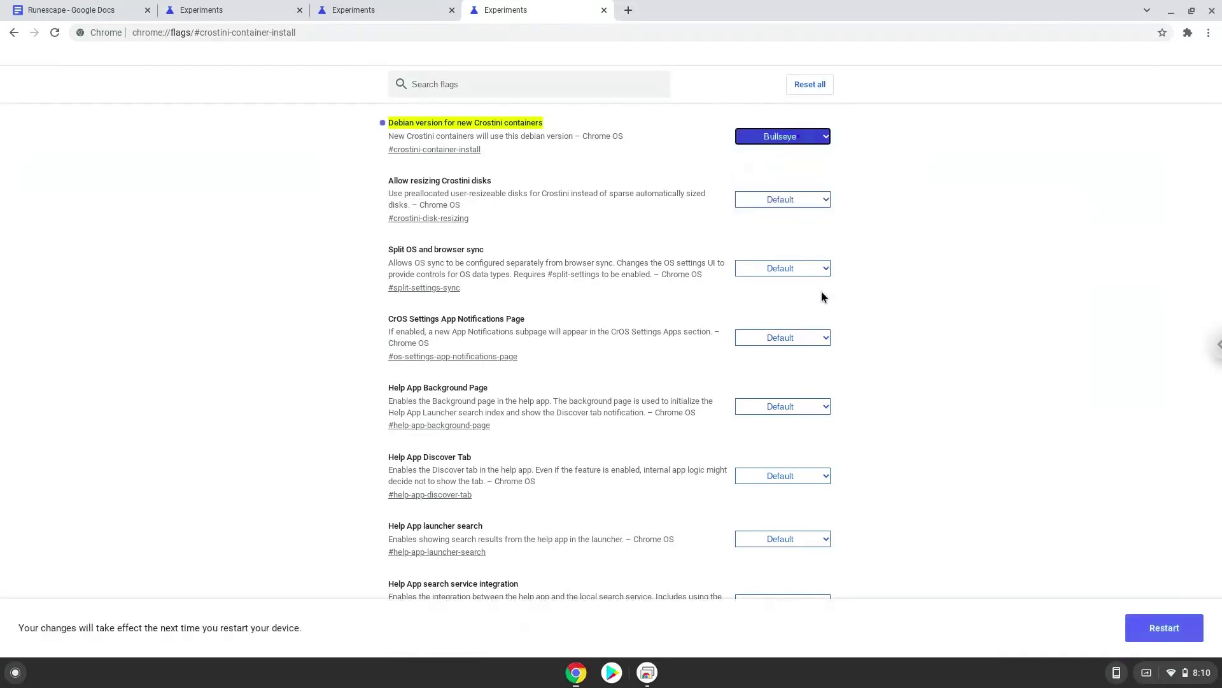
pyautogui.click(1150, 619)
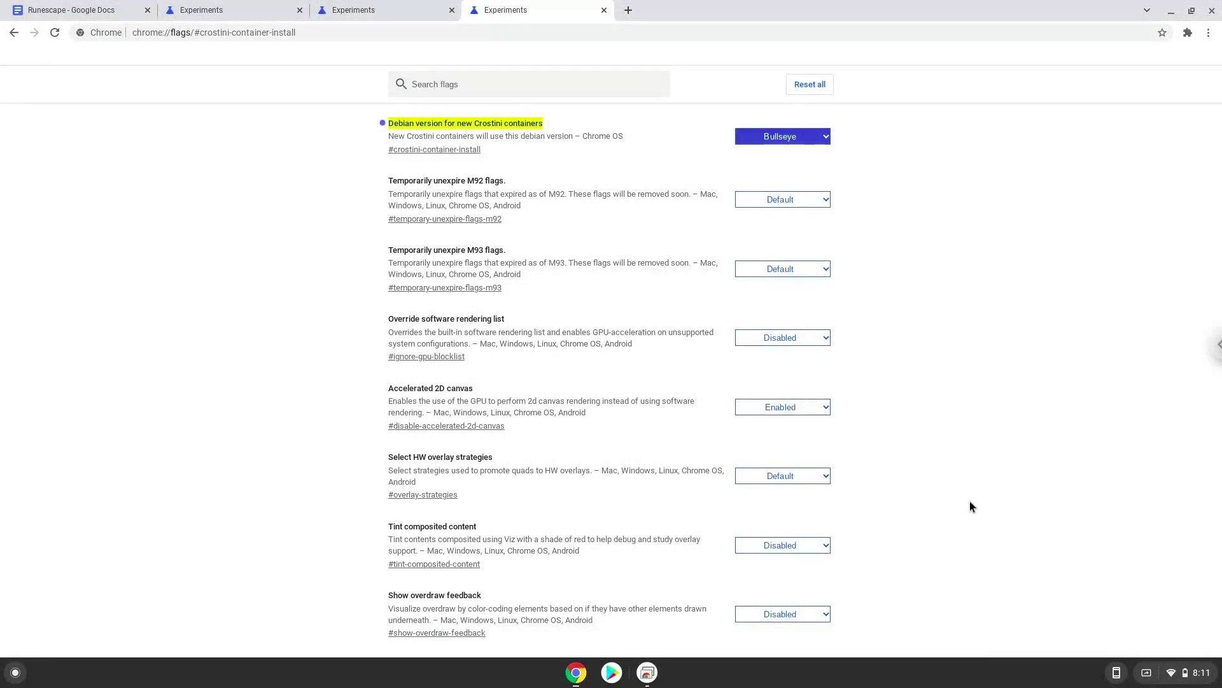
# - From Settings' Advanced Developers section, start turning on the Linux development environment
pyautogui.click(1177, 673)
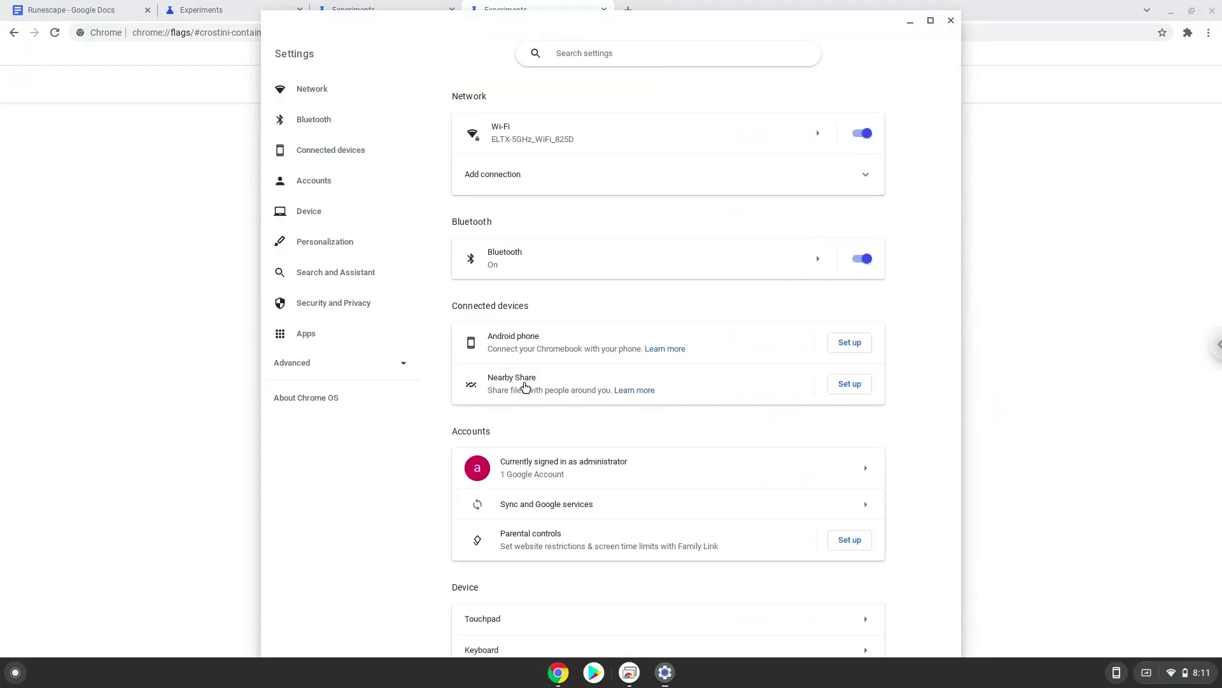
pyautogui.click(361, 362)
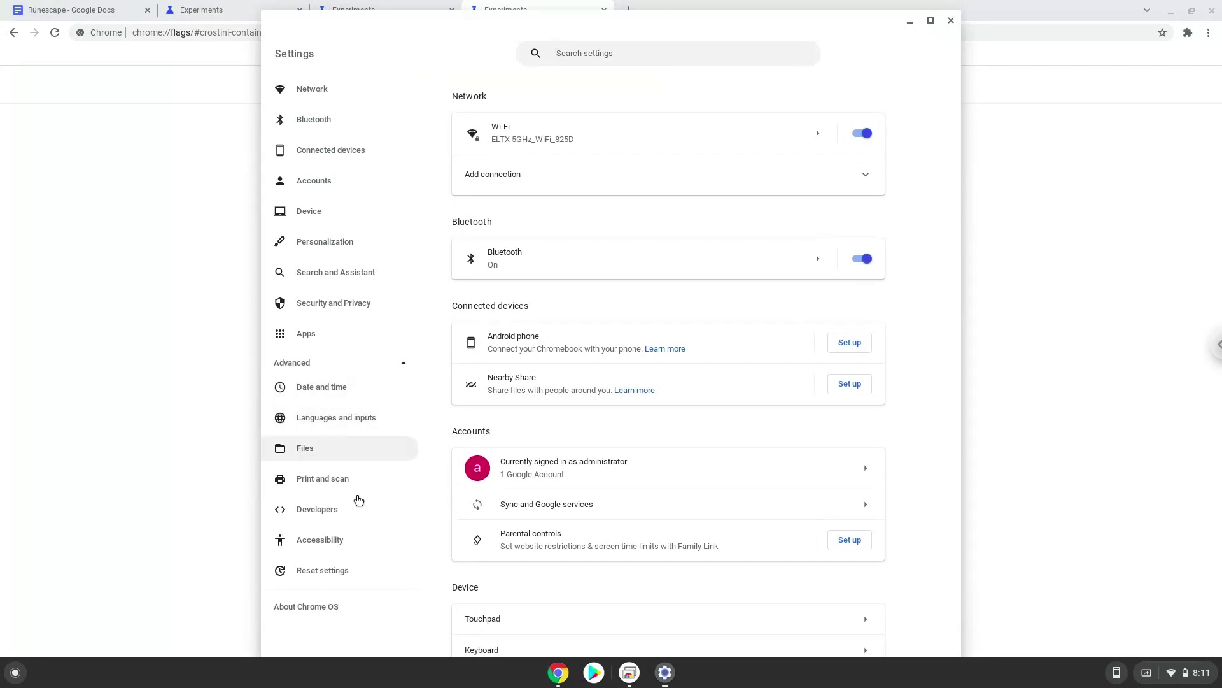
pyautogui.click(357, 514)
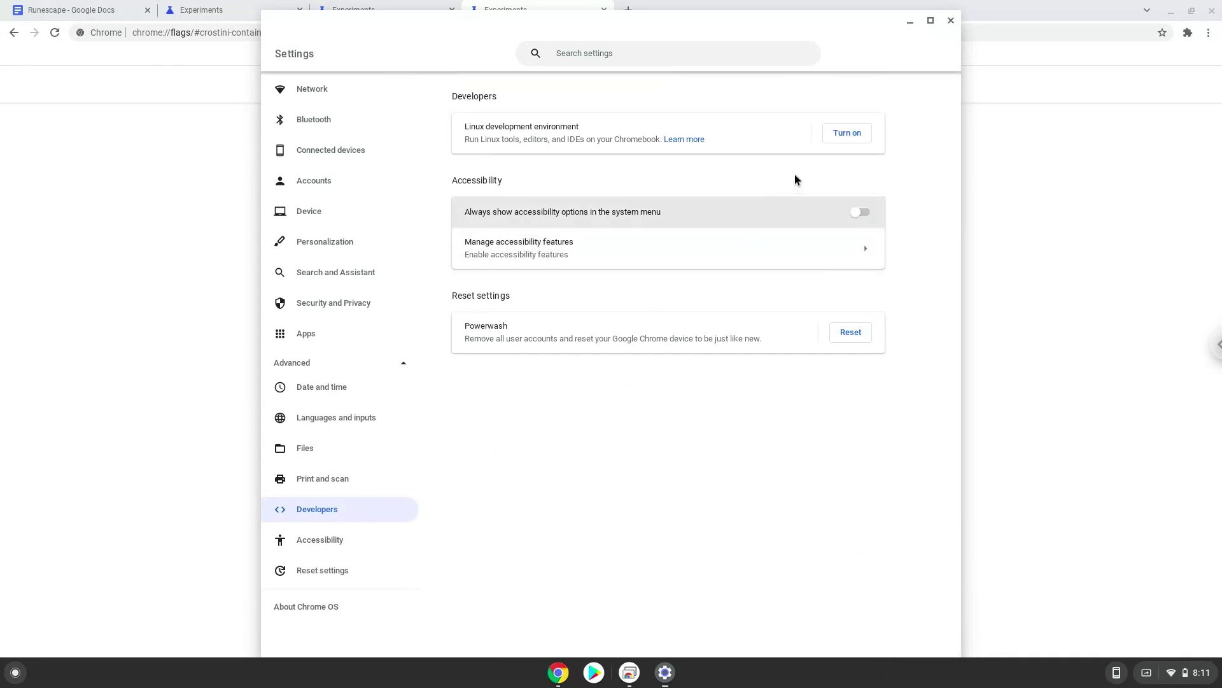
pyautogui.click(833, 137)
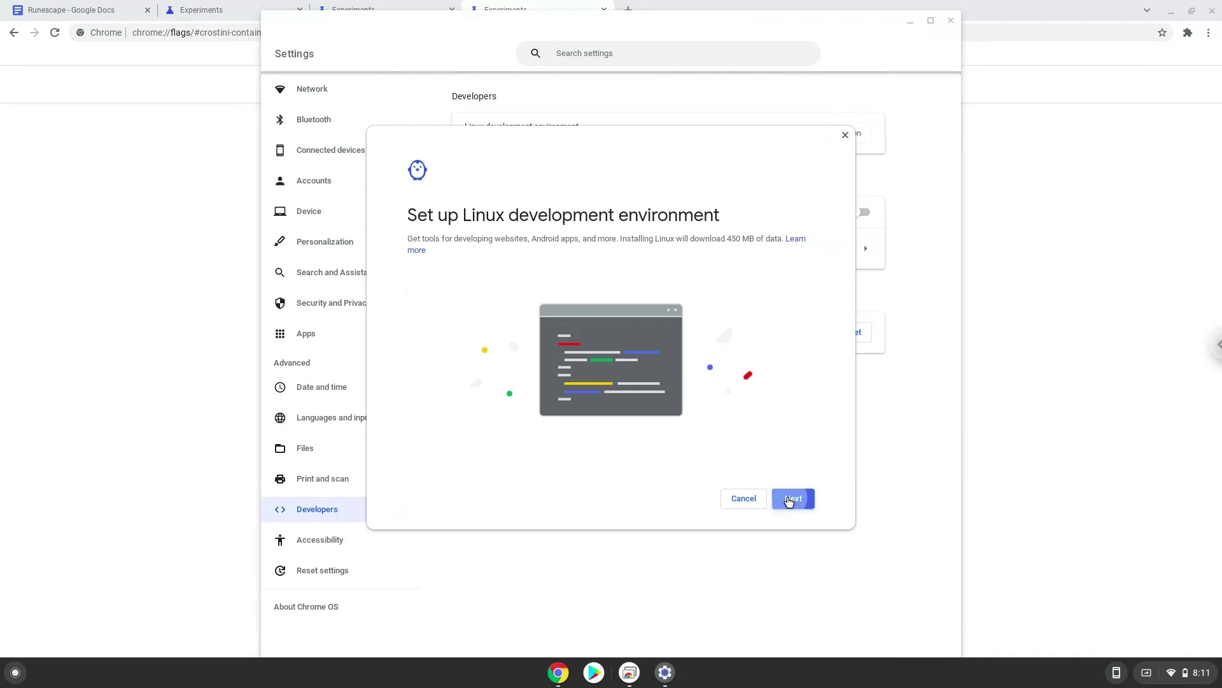
# - Go through the Linux setup steps, install it, and close the Terminal that appears
pyautogui.click(790, 499)
pyautogui.click(789, 499)
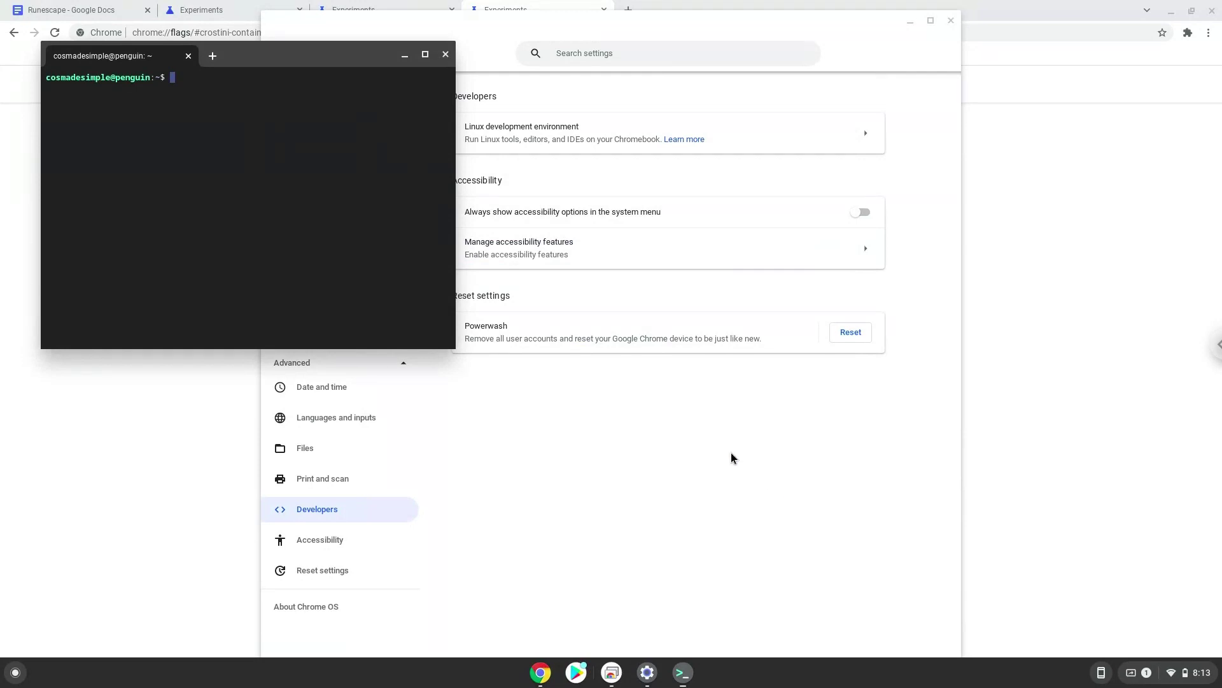
pyautogui.click(446, 56)
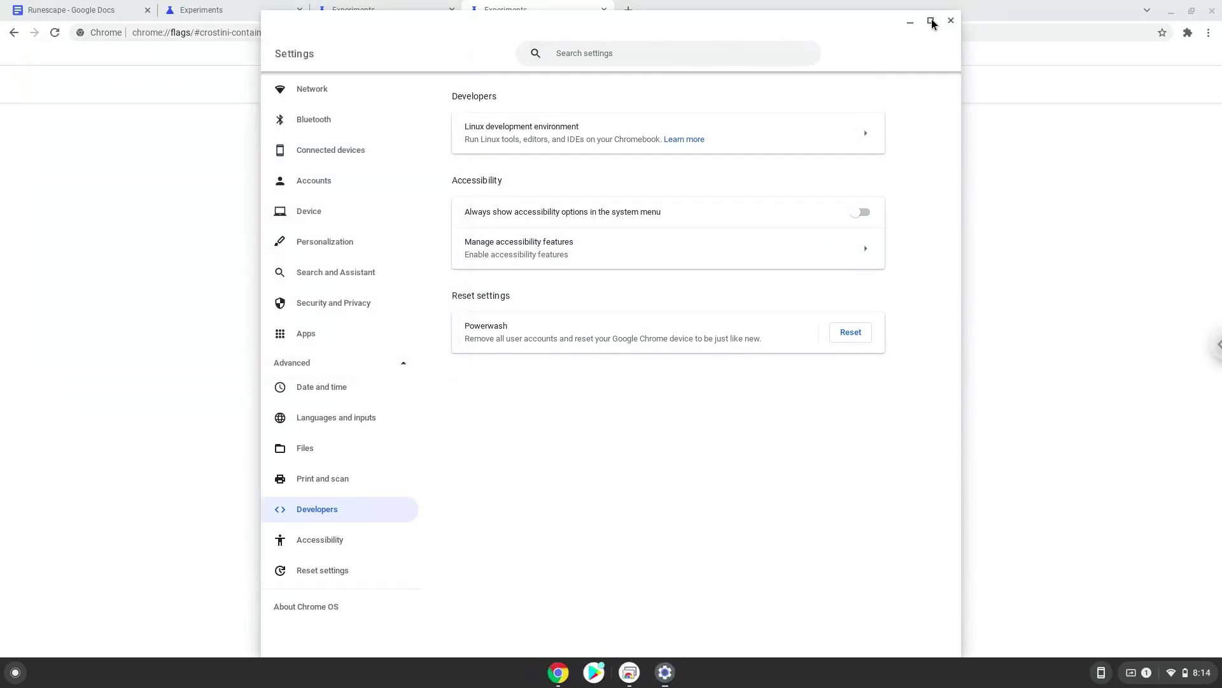
# - Close Settings, copy the 'sudo apt update' line from the doc, and search the launcher for 'ter'
pyautogui.click(949, 21)
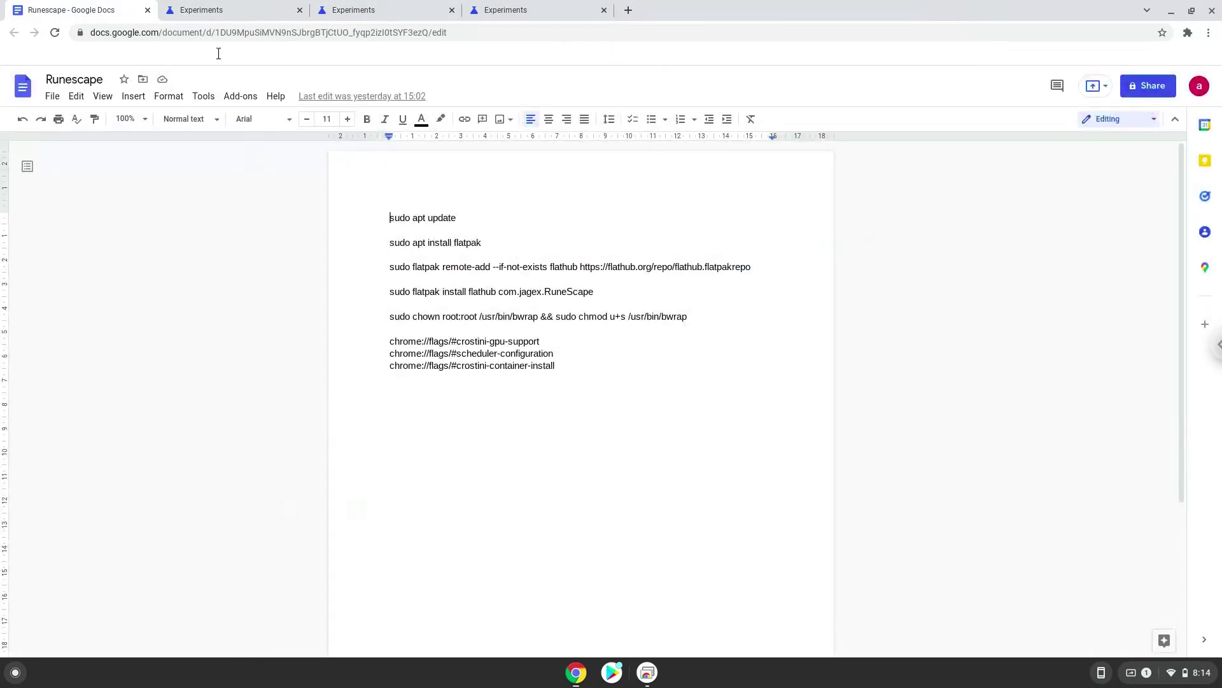
pyautogui.doubleClick(415, 219)
pyautogui.tripleClick(414, 219)
pyautogui.rightClick(415, 219)
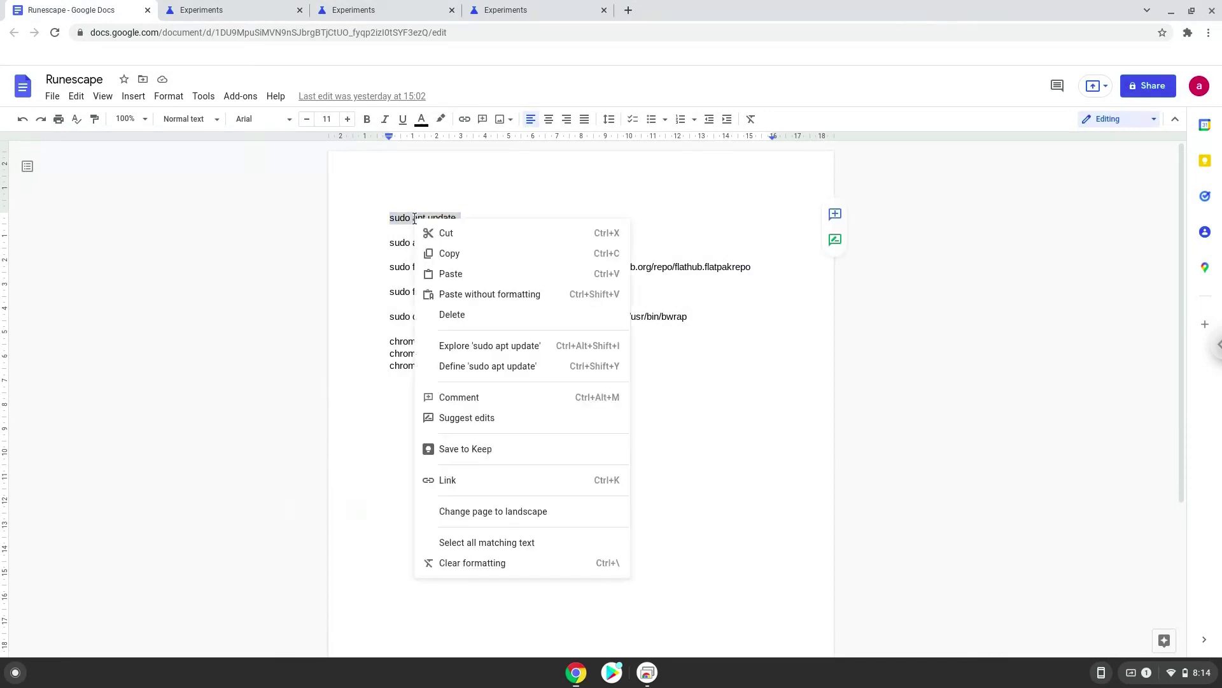
pyautogui.click(437, 254)
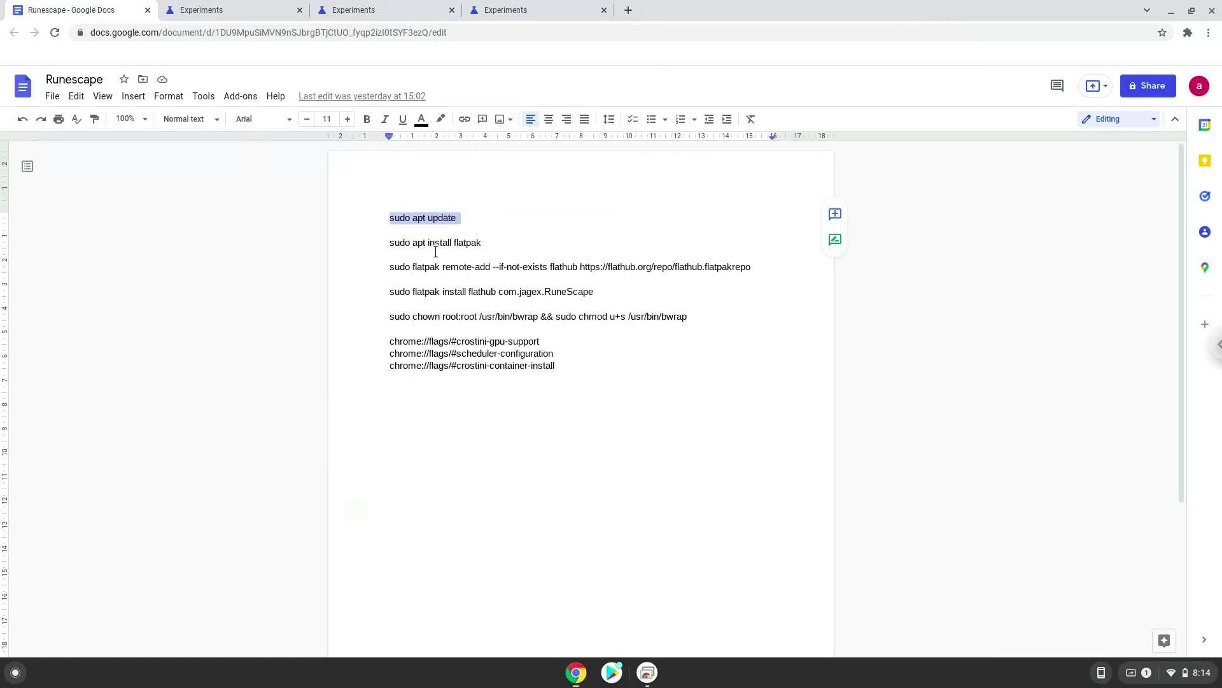
pyautogui.click(14, 672)
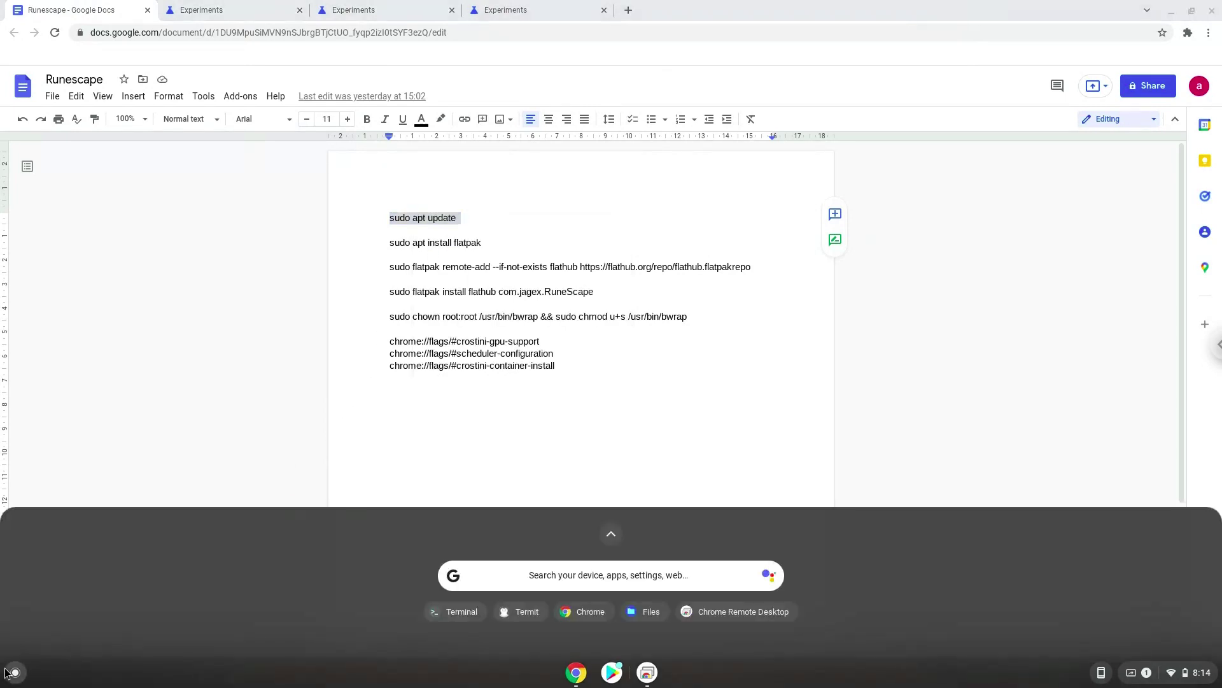
pyautogui.write('ter')
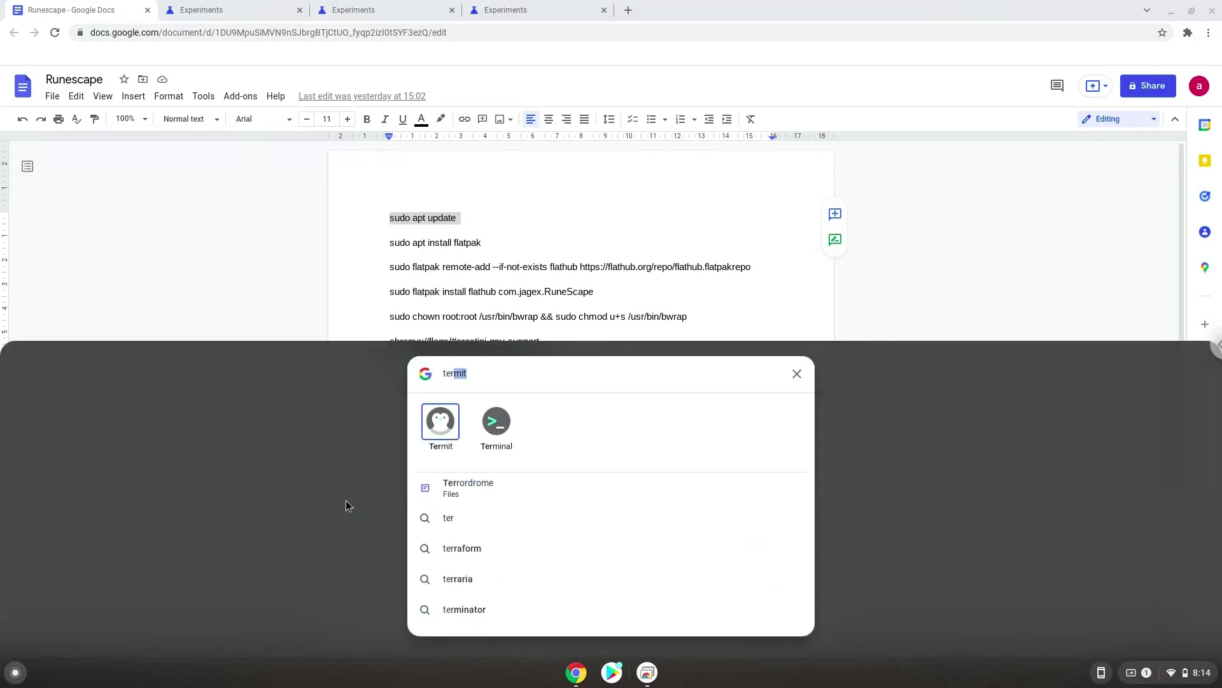
# - Run sudo apt update in Terminal (22 upgradable packages) and return to the Runescape document
pyautogui.click(488, 427)
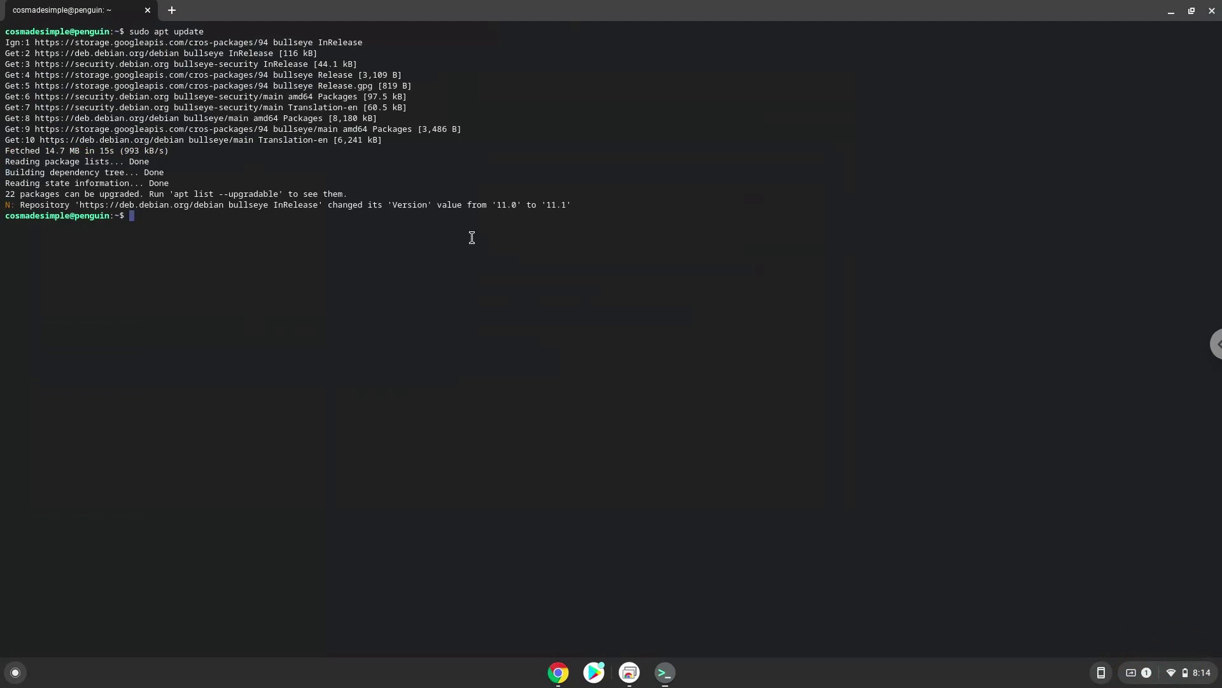
pyautogui.click(557, 673)
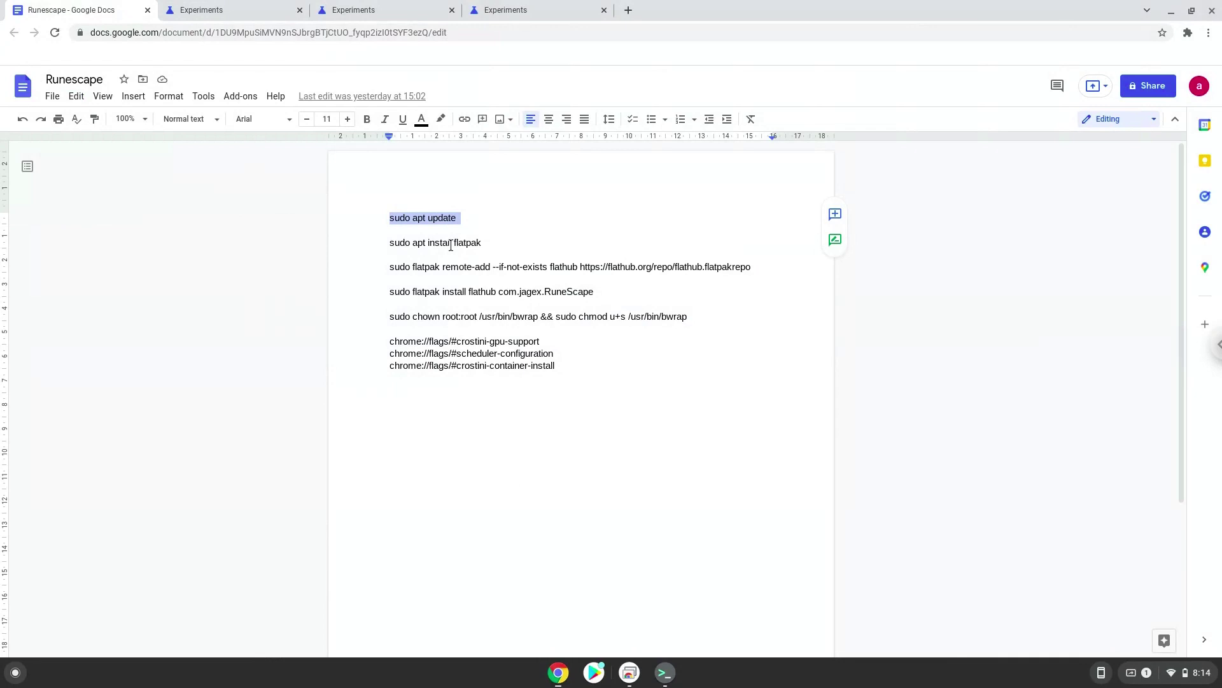
# - Copy 'sudo apt install flatpak' from the doc, run it in Terminal, and confirm the extra packages
pyautogui.tripleClick(451, 245)
pyautogui.rightClick(450, 246)
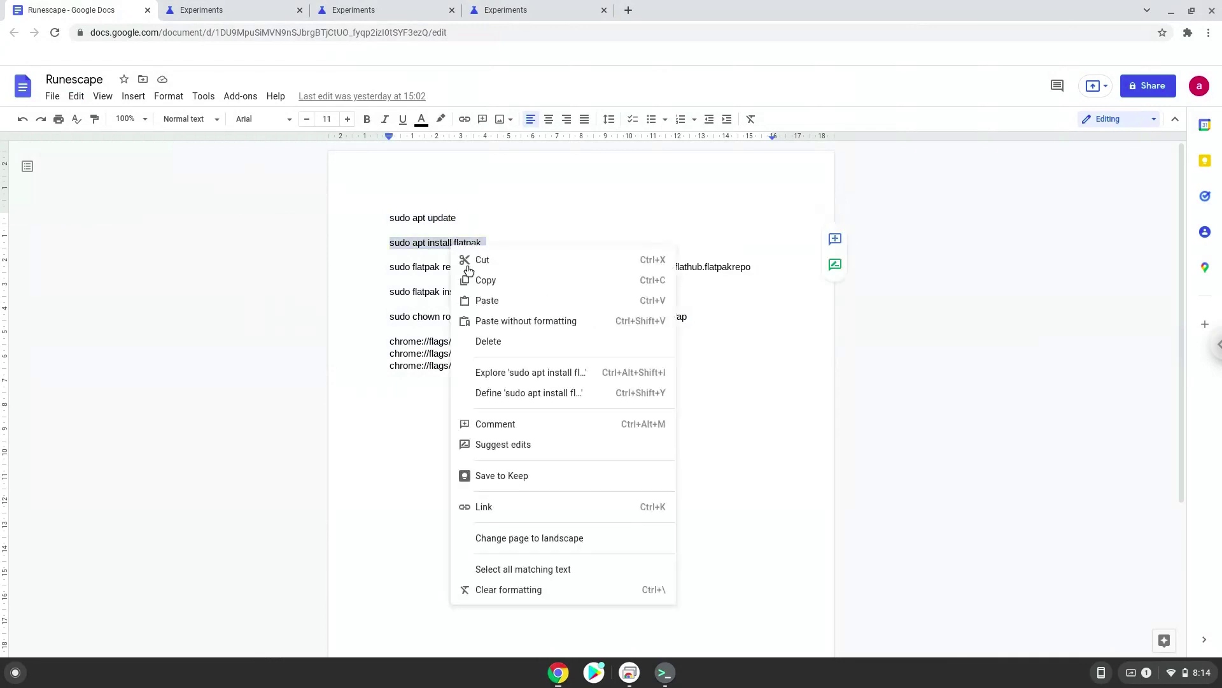
pyautogui.click(477, 280)
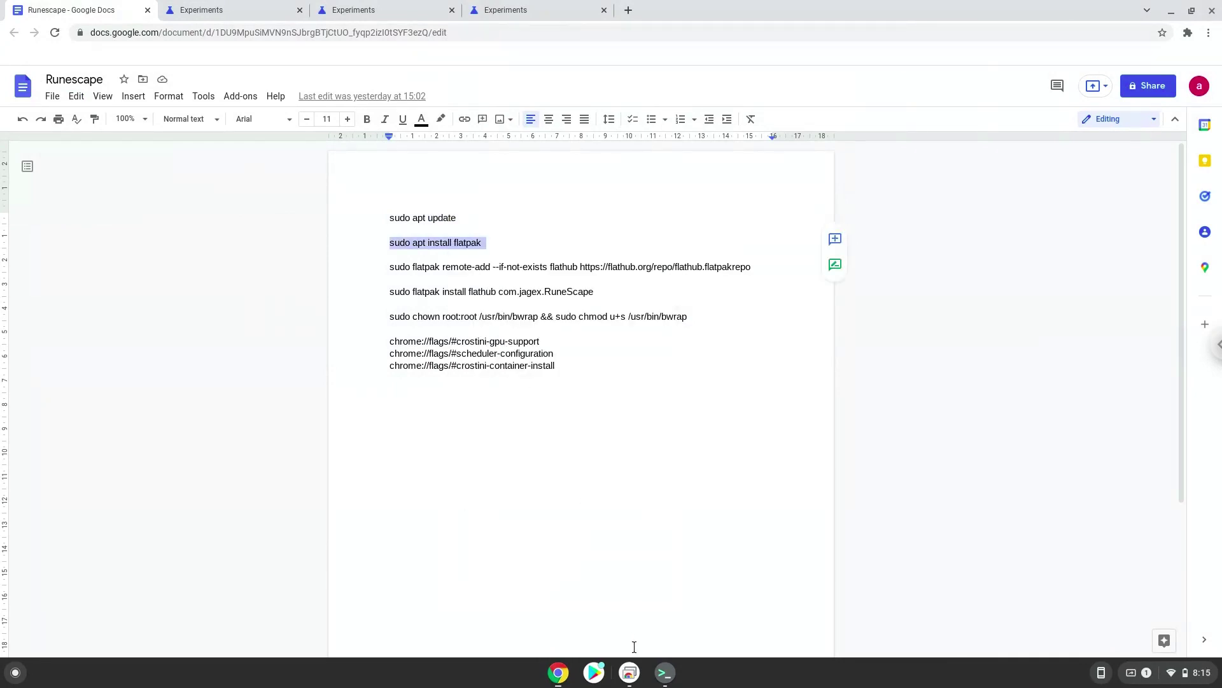
pyautogui.click(665, 672)
pyautogui.rightClick(511, 425)
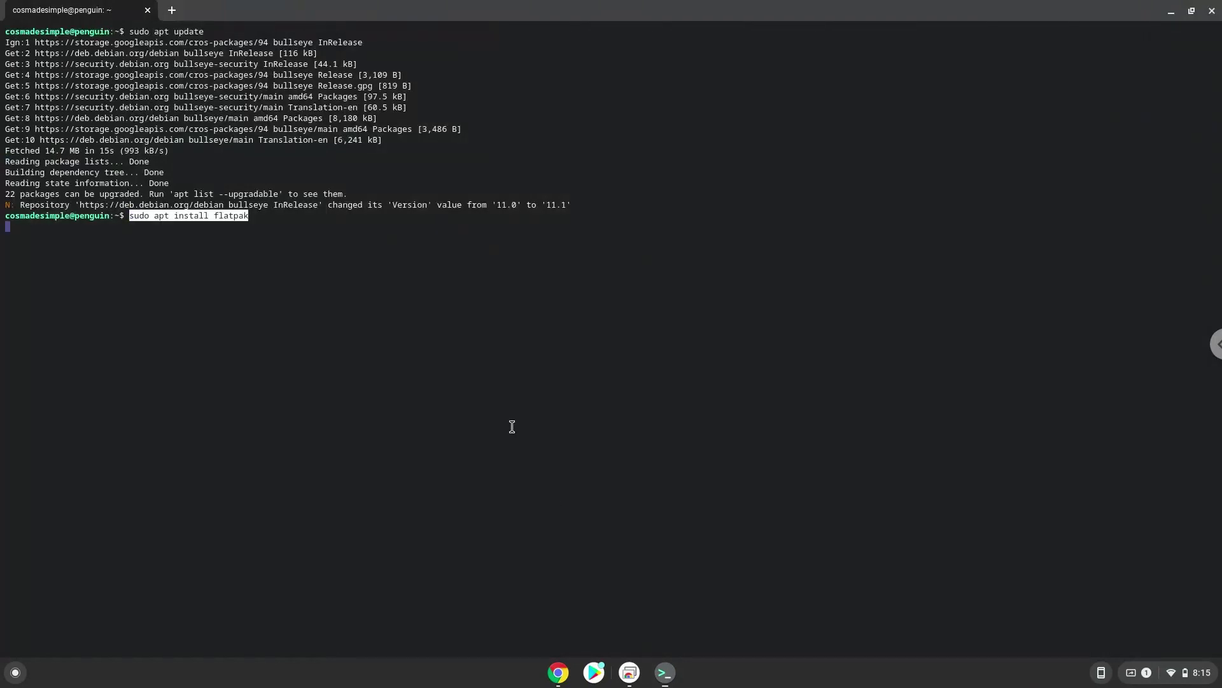
pyautogui.press('Return')
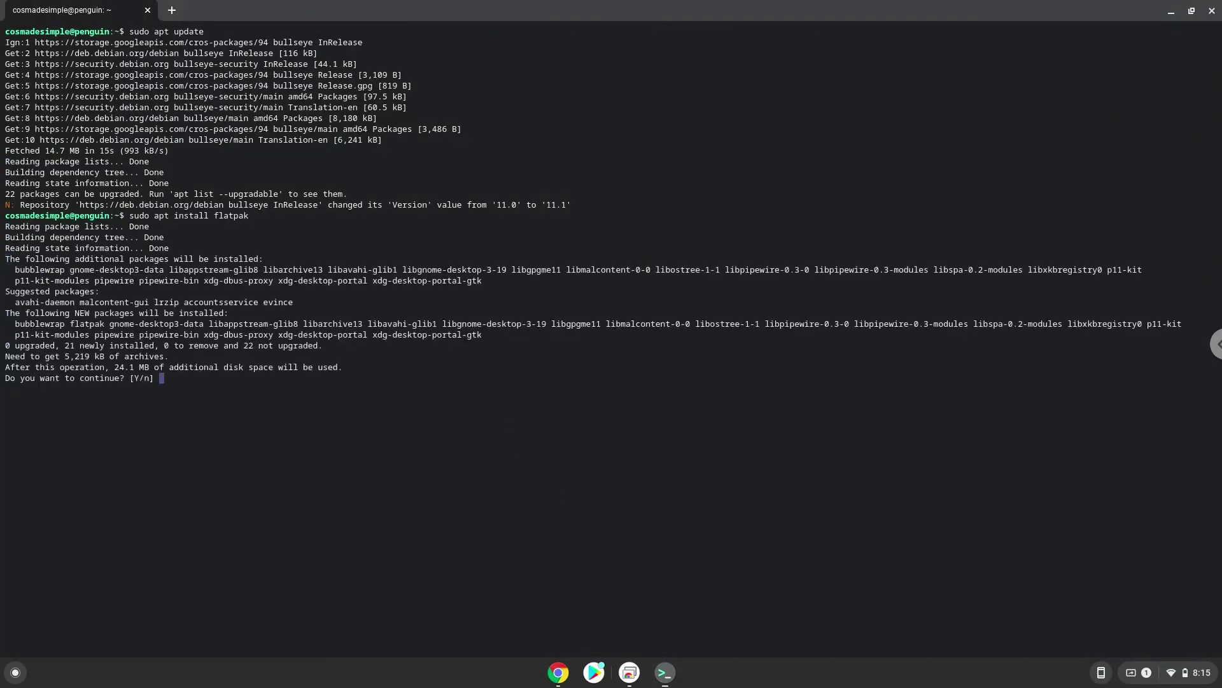
pyautogui.press('Return')
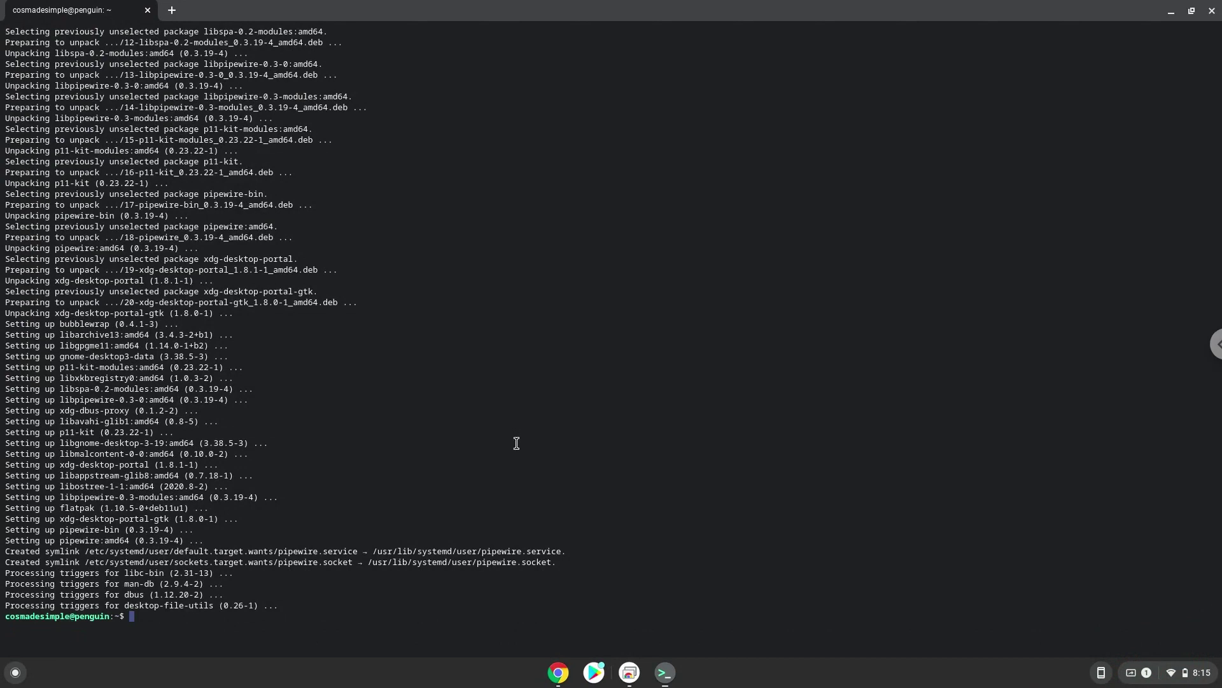
pyautogui.click(559, 673)
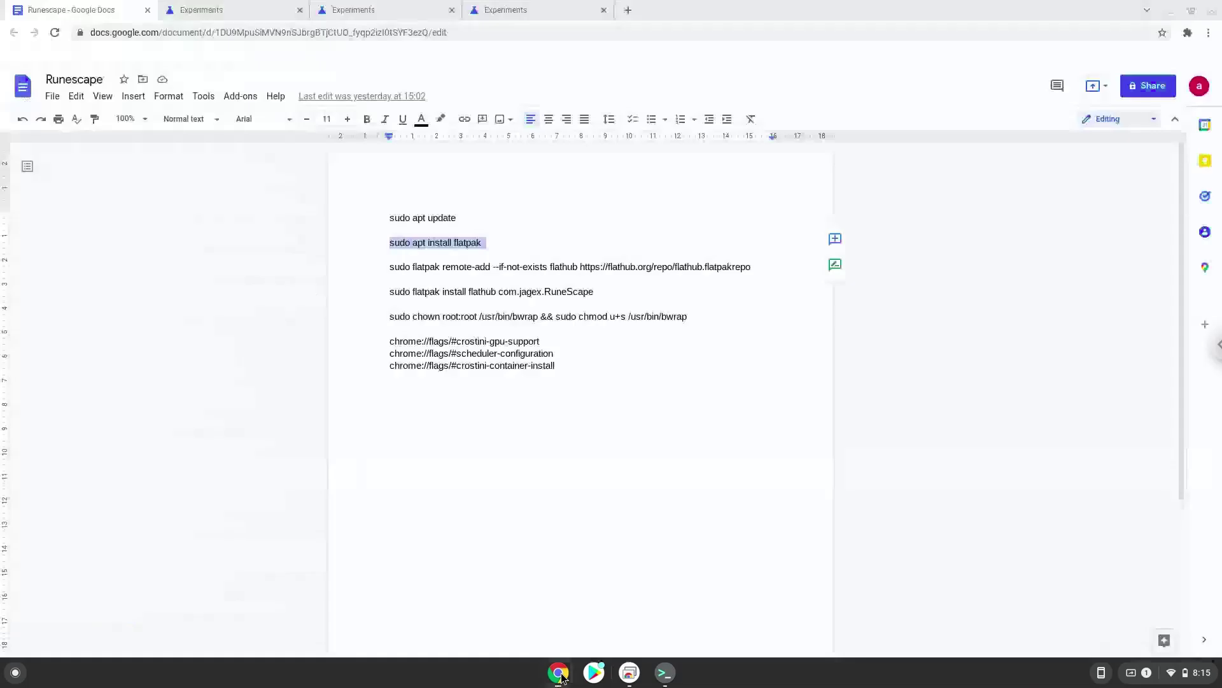
# - Copy the 'sudo flatpak remote-add --if-not-exists flathub' line and run it in Terminal
pyautogui.tripleClick(497, 267)
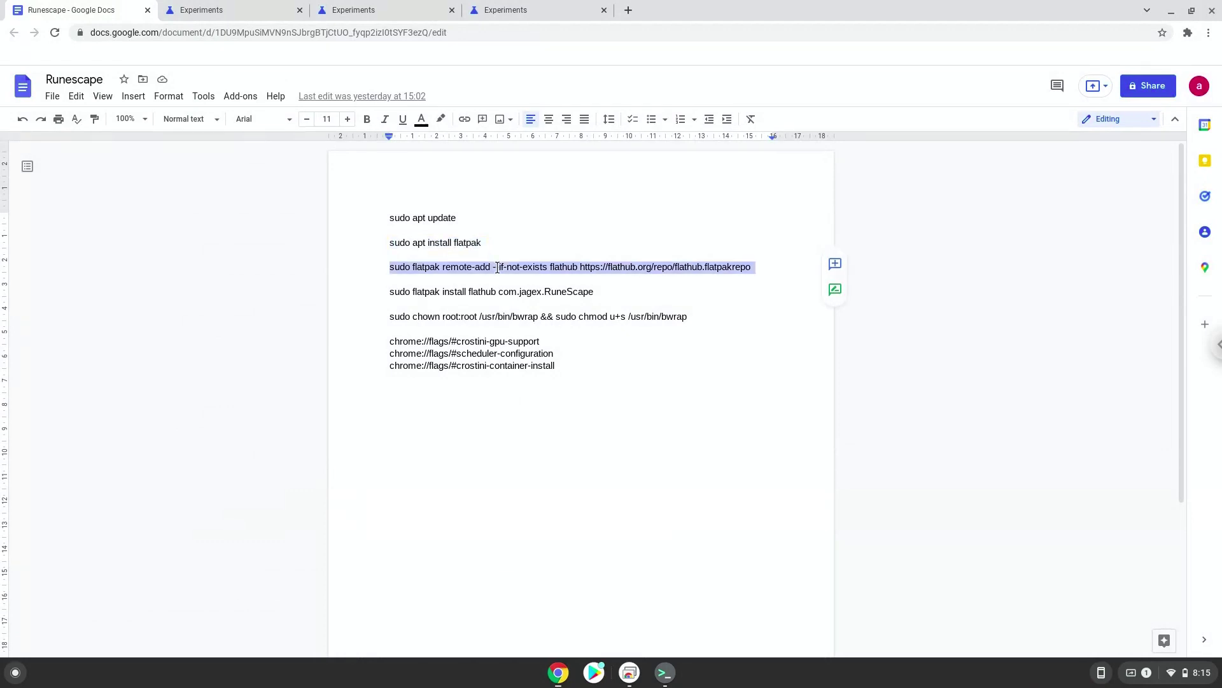
pyautogui.rightClick(497, 267)
pyautogui.click(513, 302)
pyautogui.click(665, 672)
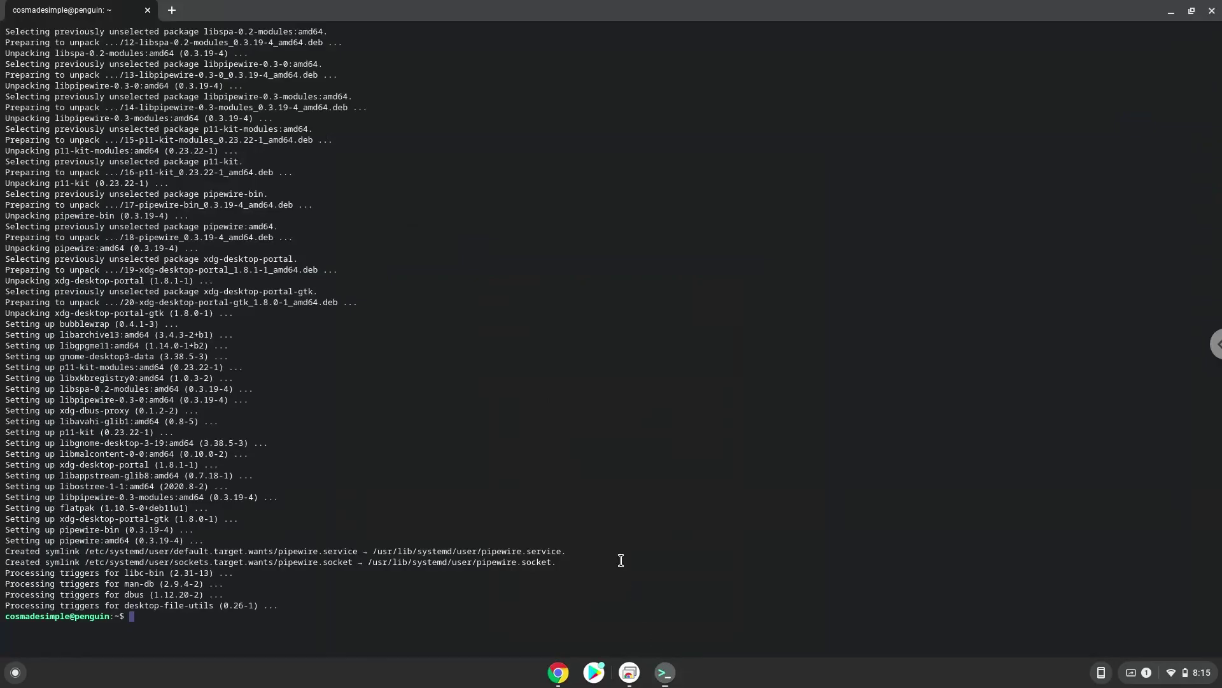
pyautogui.hotkey('ctrl', 'shift', 'v')
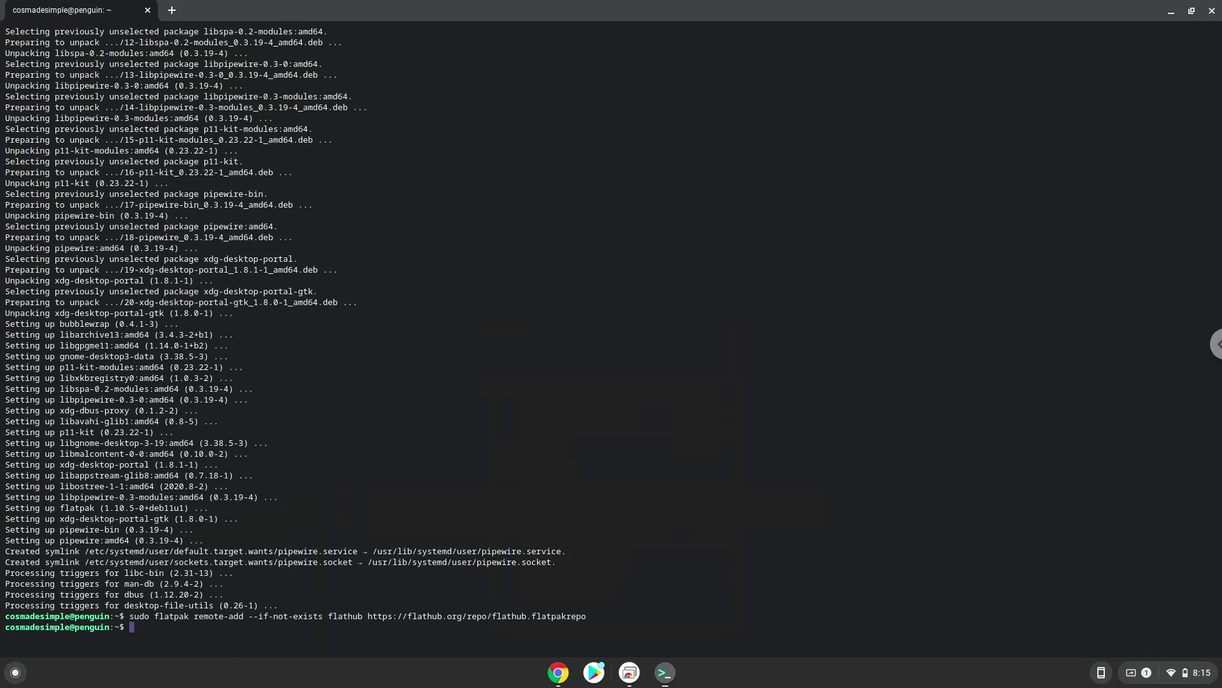
# - Copy and run 'sudo flatpak install flathub com.jagex.RuneScape', accepting both Y/n prompts
pyautogui.click(560, 675)
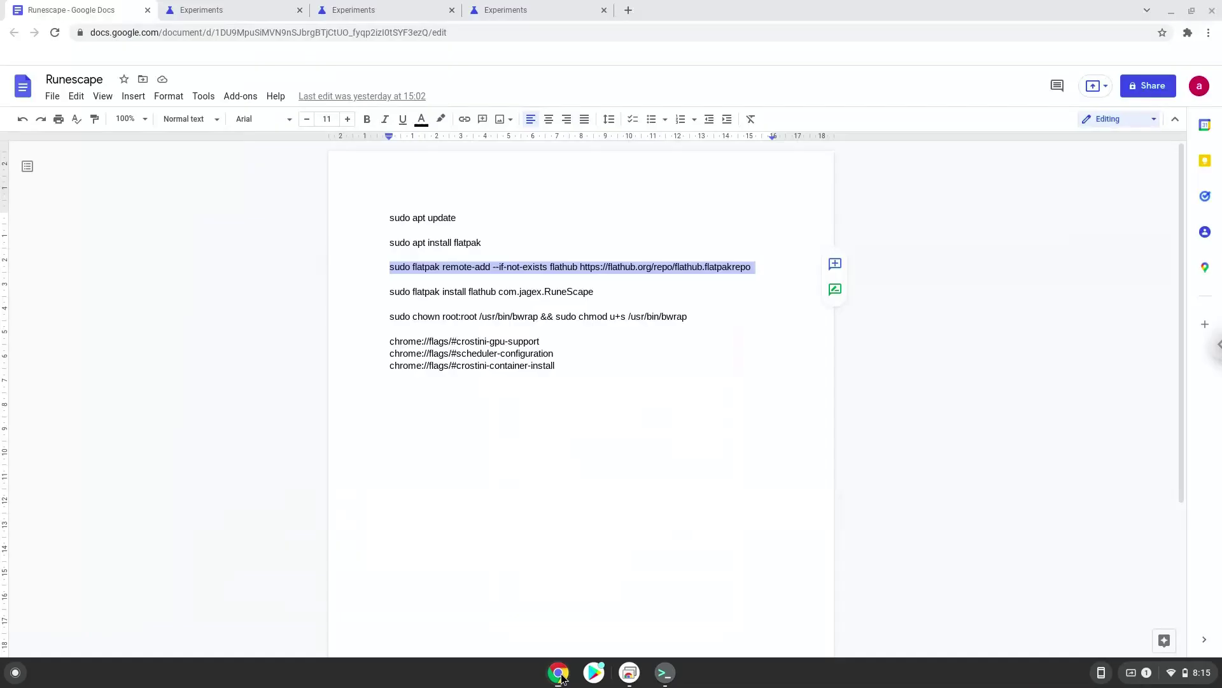
pyautogui.tripleClick(472, 291)
pyautogui.rightClick(472, 291)
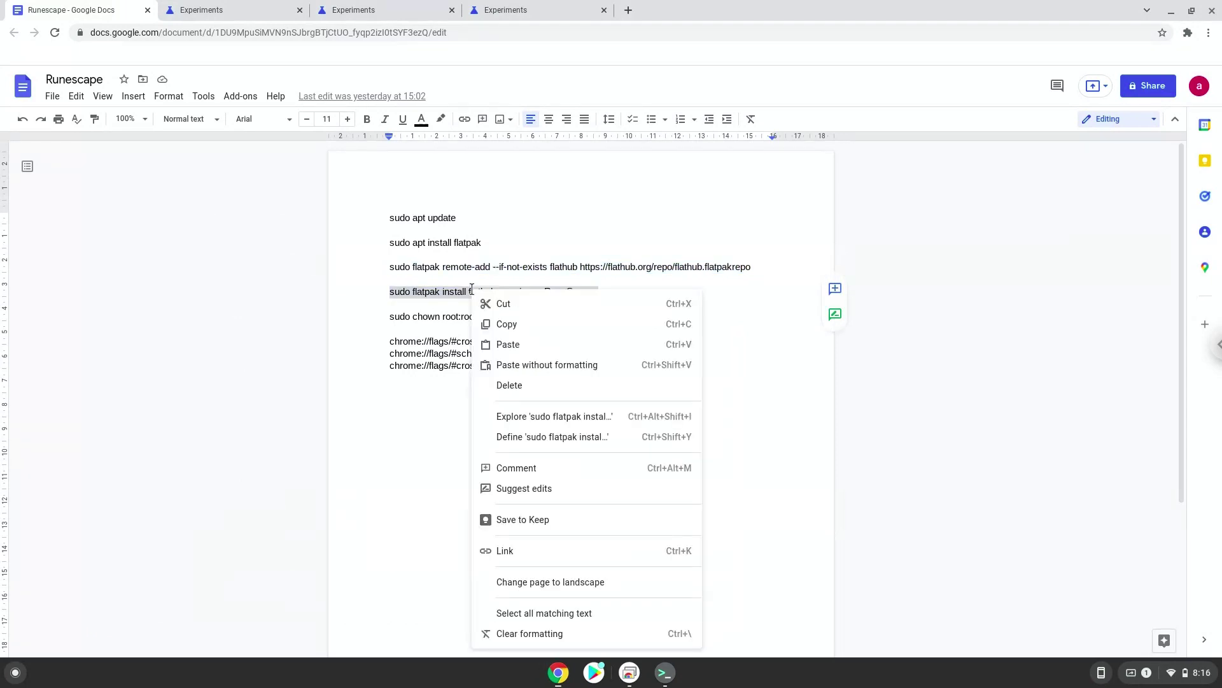
pyautogui.click(501, 326)
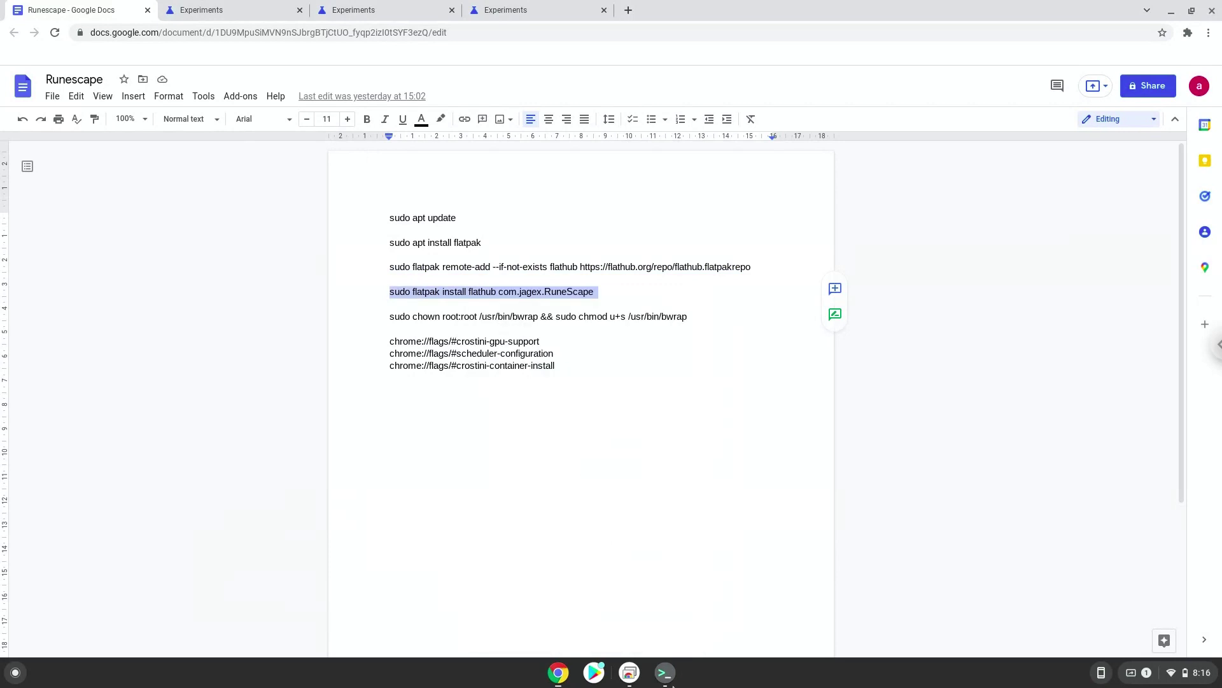
pyautogui.click(665, 673)
pyautogui.rightClick(635, 595)
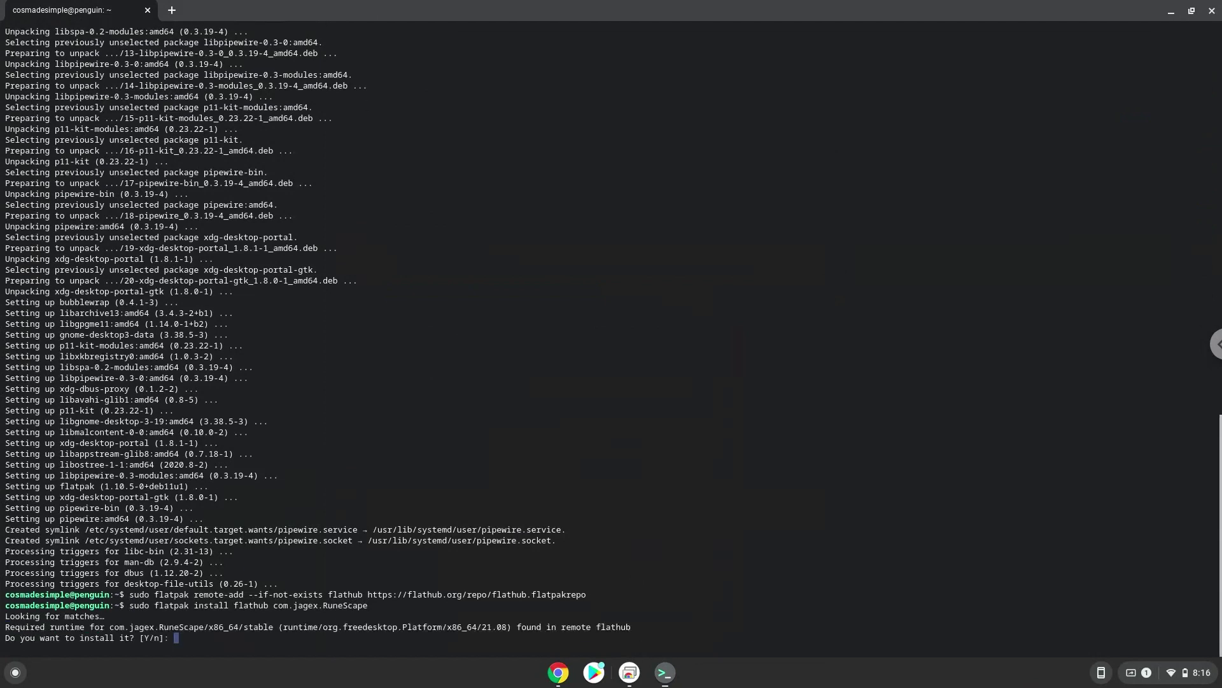
pyautogui.press('Return')
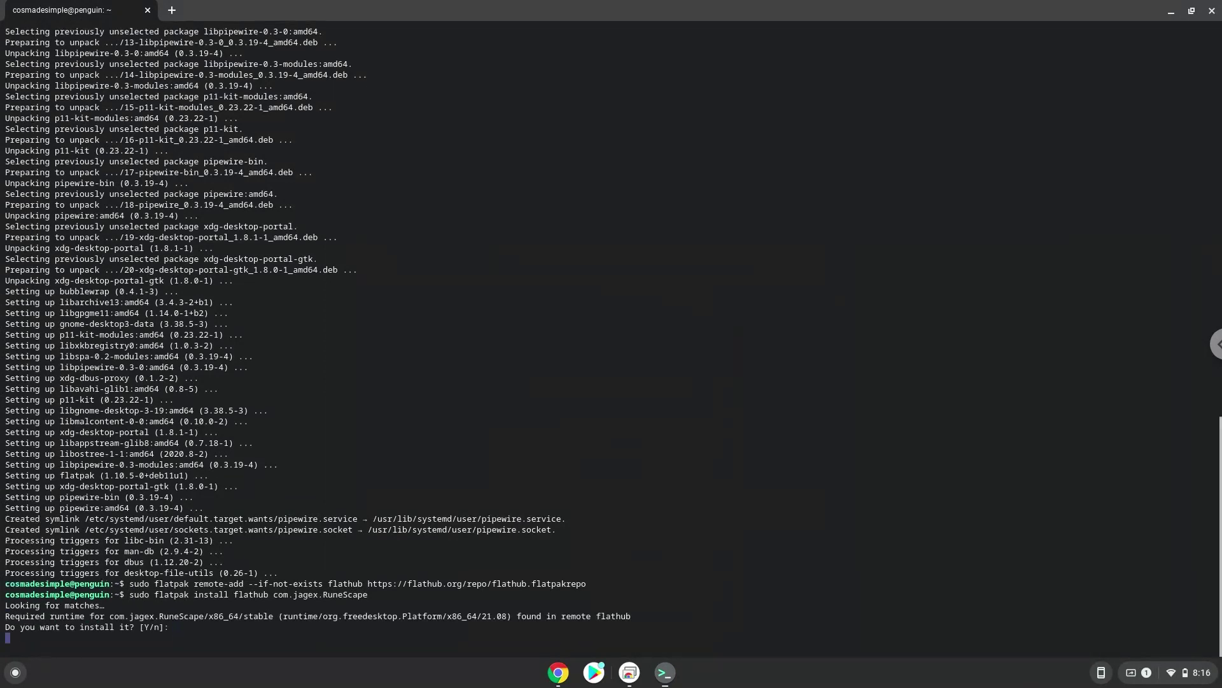
pyautogui.press('Return')
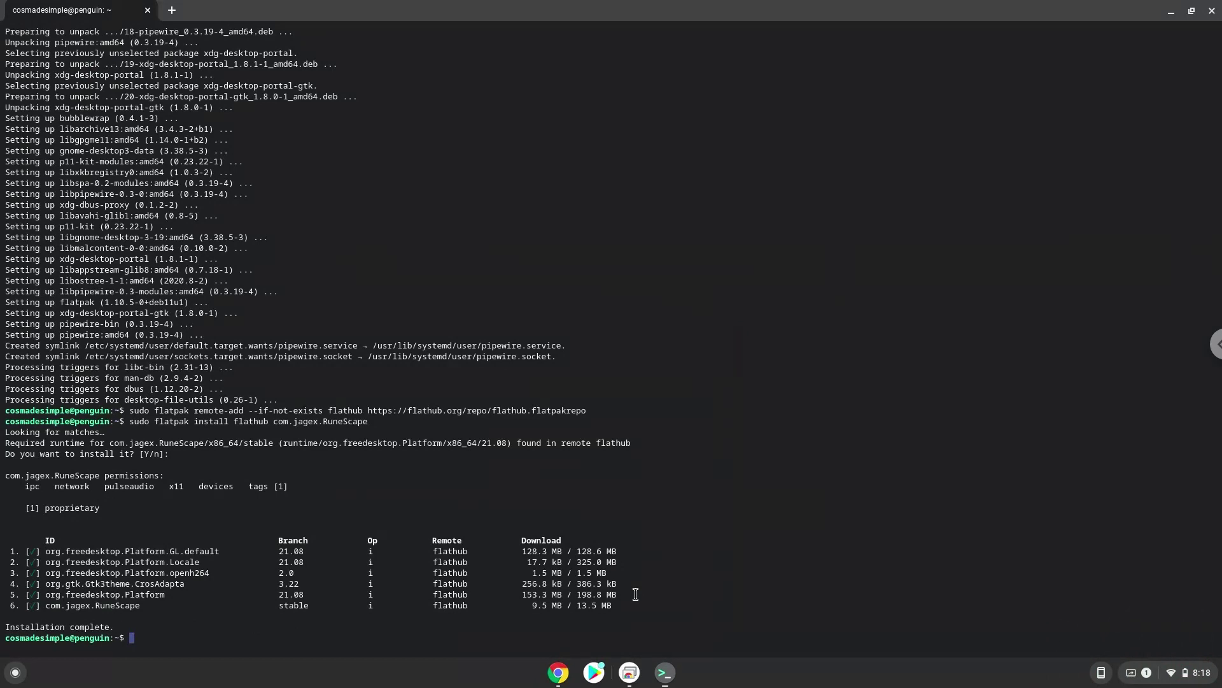
# - Copy and run 'sudo chown root:root /usr/bin/bwrap && sudo chmod u+s /usr/bin/bwrap' in Terminal
pyautogui.click(557, 673)
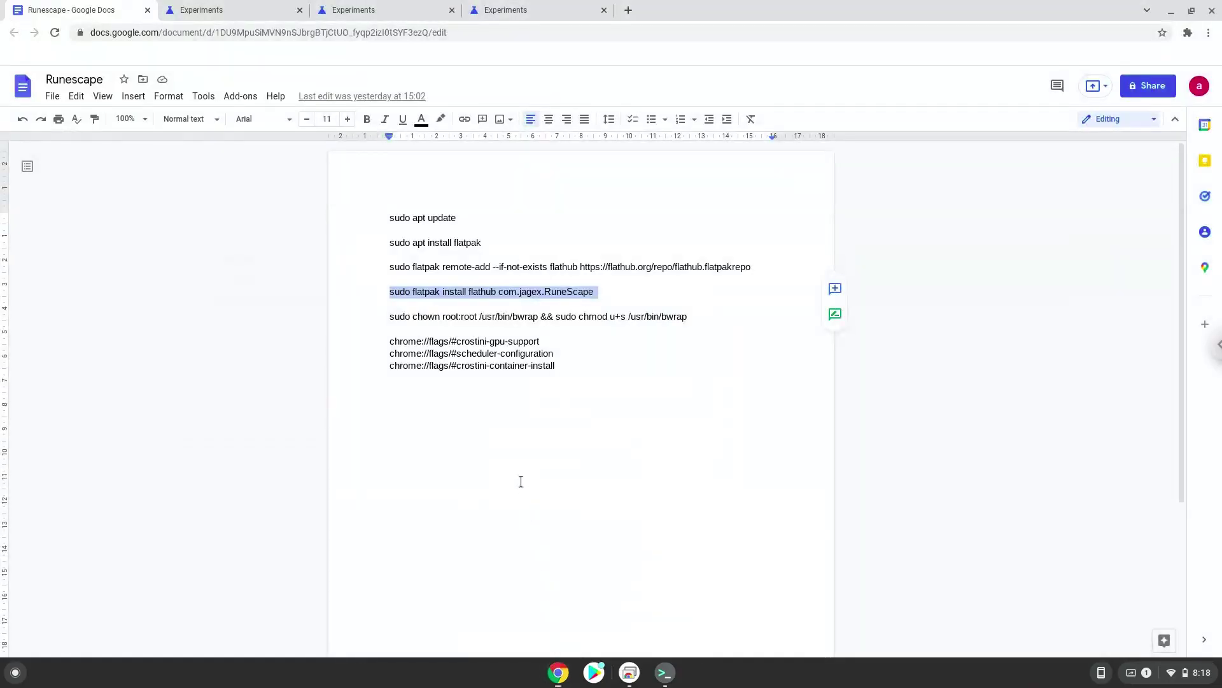
pyautogui.tripleClick(479, 317)
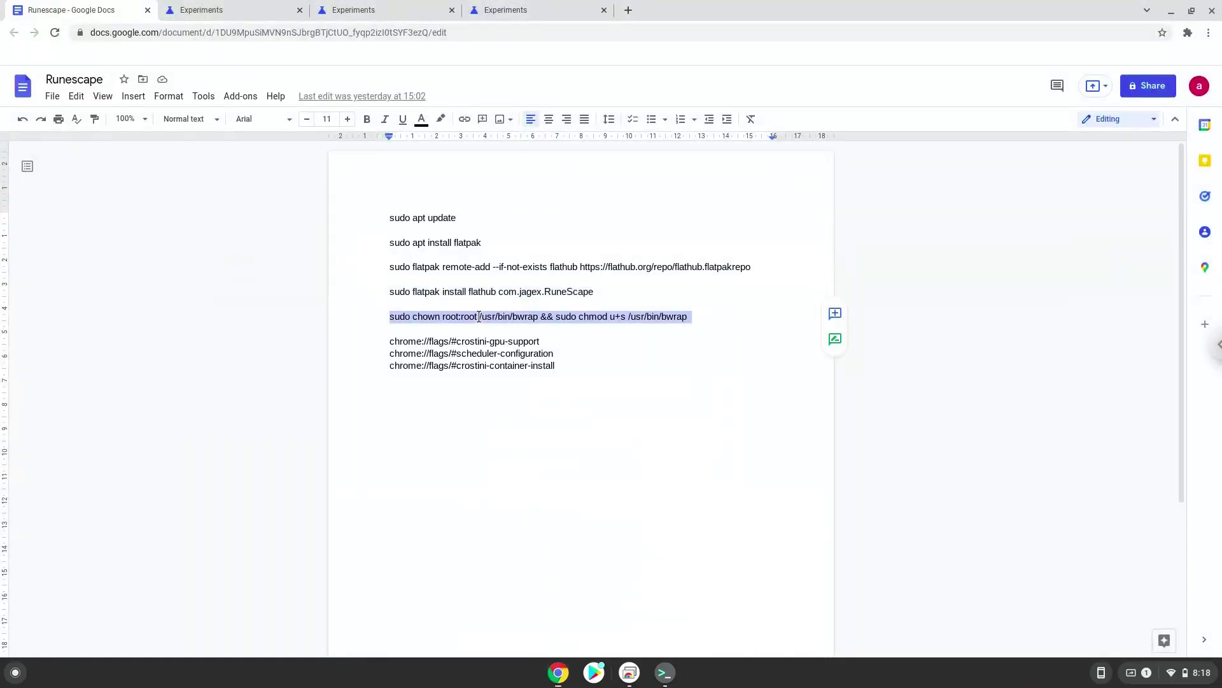
pyautogui.rightClick(480, 316)
pyautogui.click(503, 333)
pyautogui.click(665, 673)
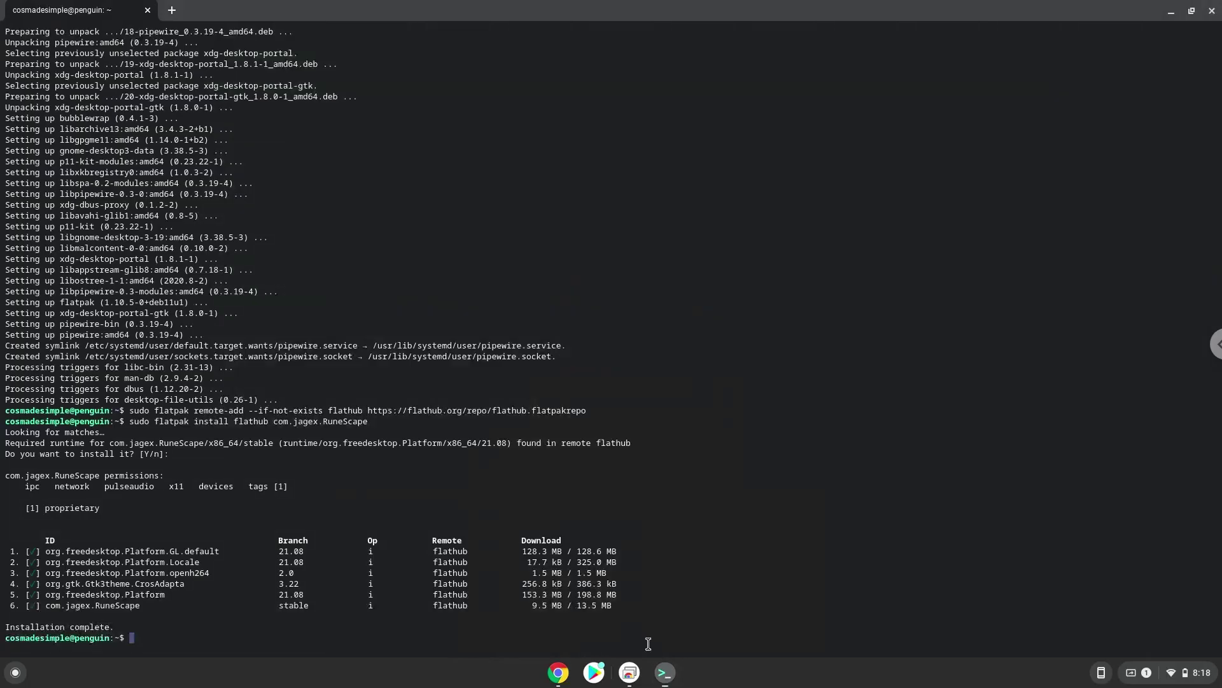
pyautogui.hotkey('ctrl', 'shift', 'v')
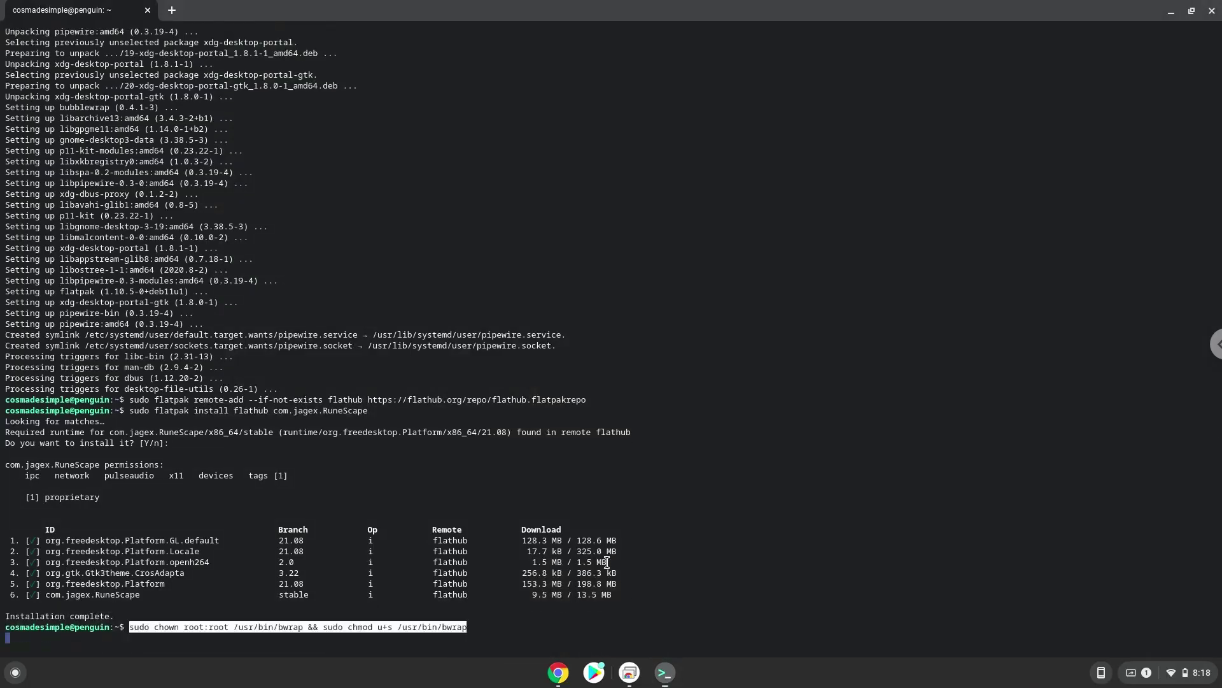
pyautogui.press('Return')
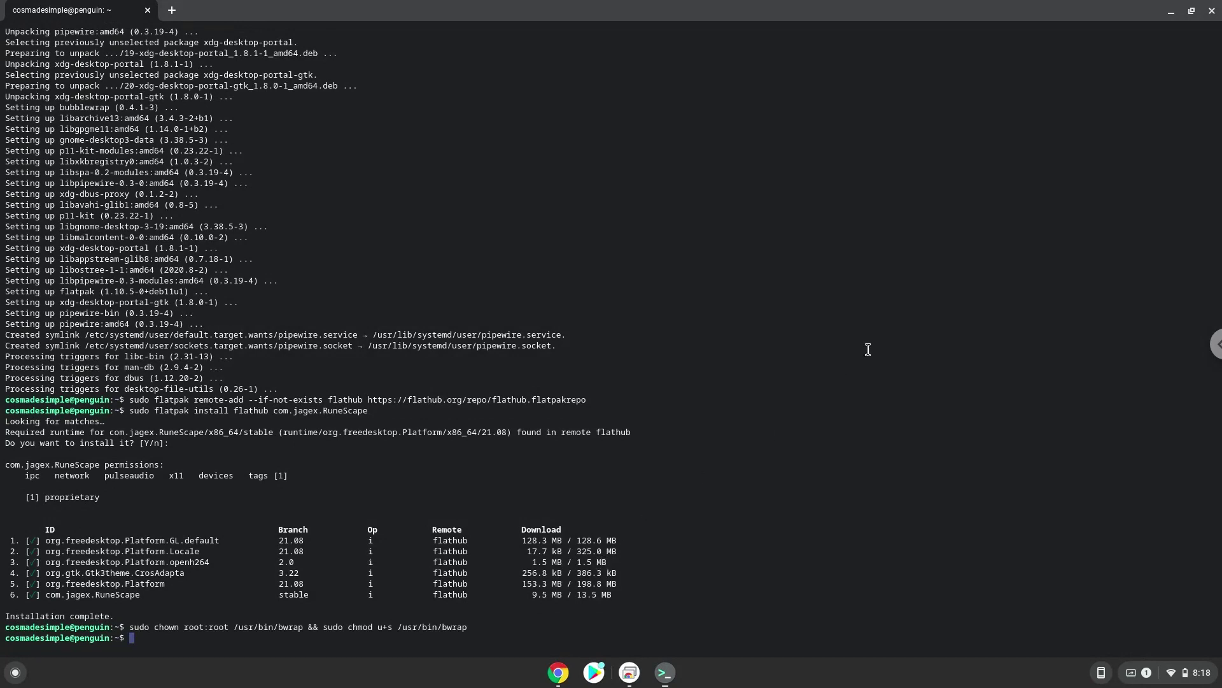
# - Close the Terminal and launch RuneScape from the Linux apps folder on launcher page 2
pyautogui.click(1212, 11)
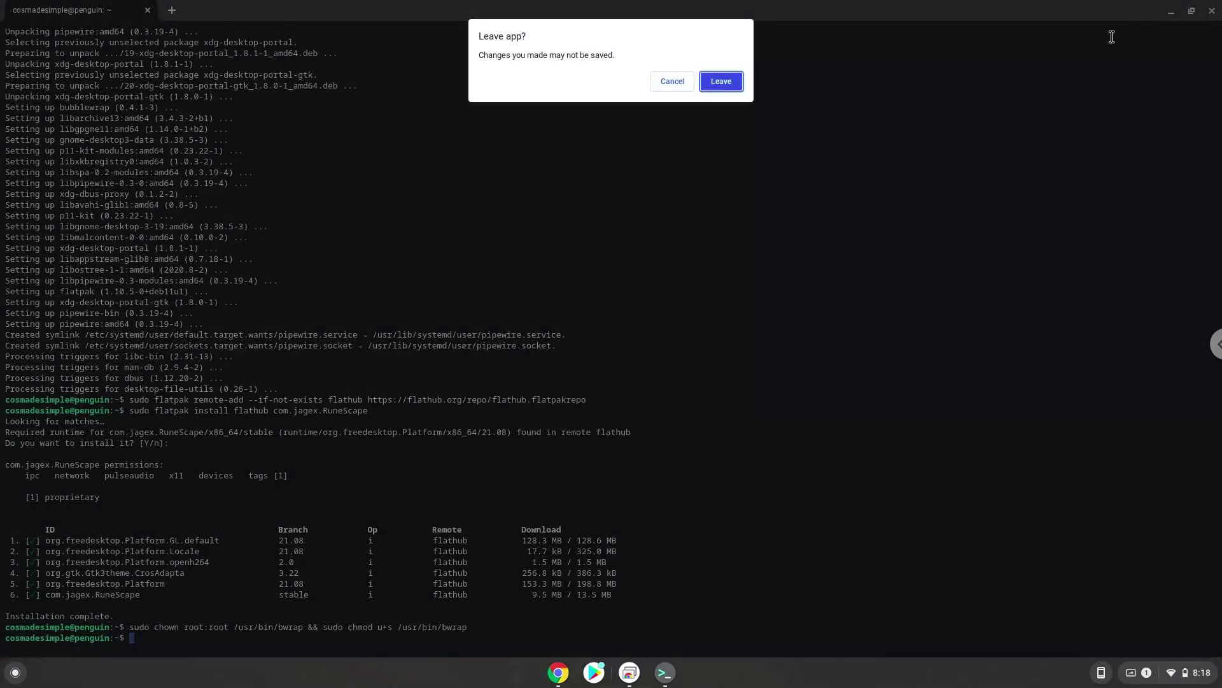
pyautogui.click(718, 81)
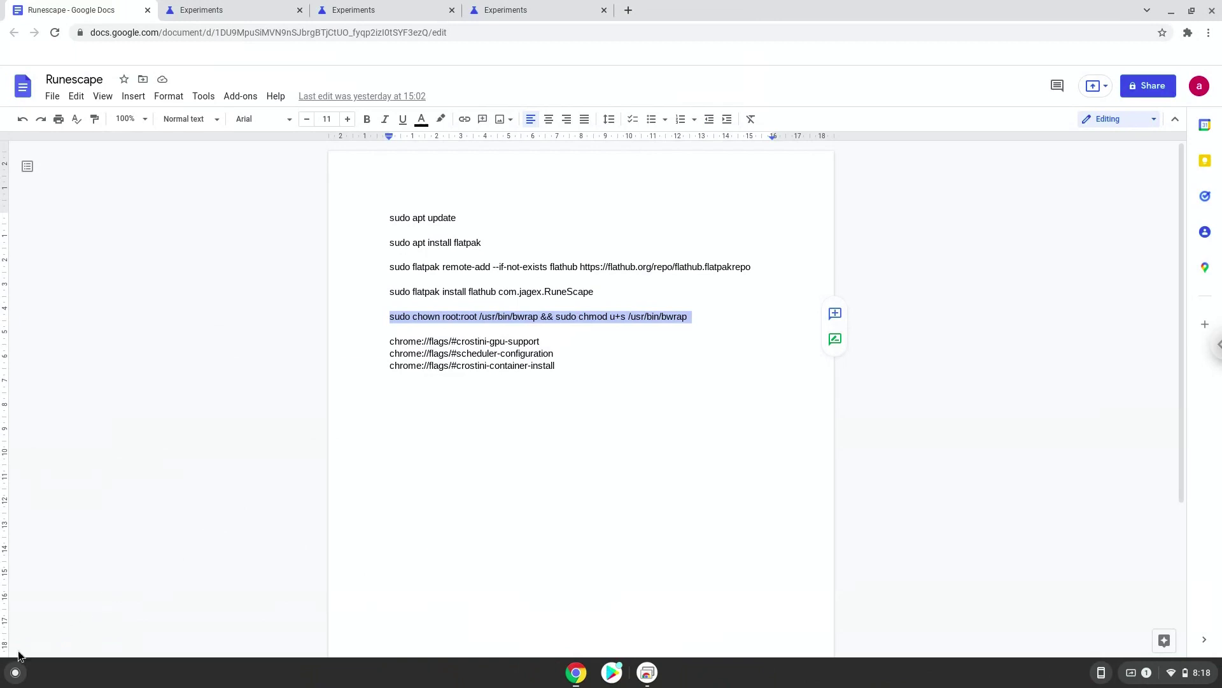
pyautogui.click(14, 673)
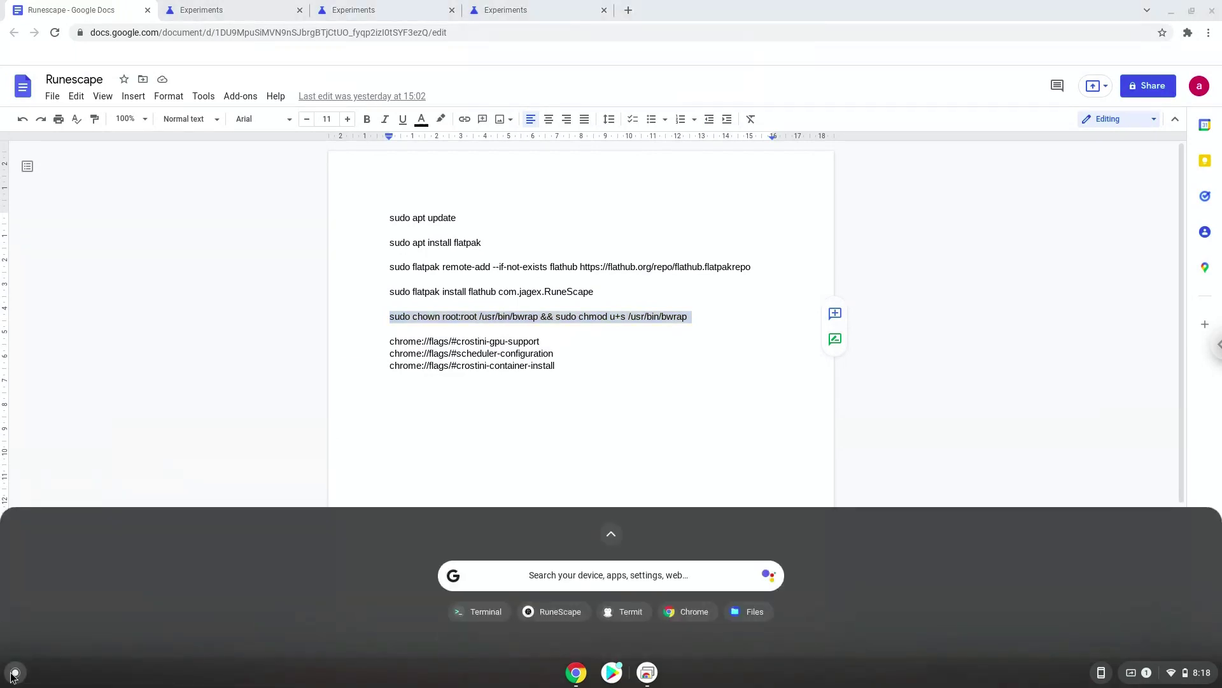
pyautogui.click(610, 535)
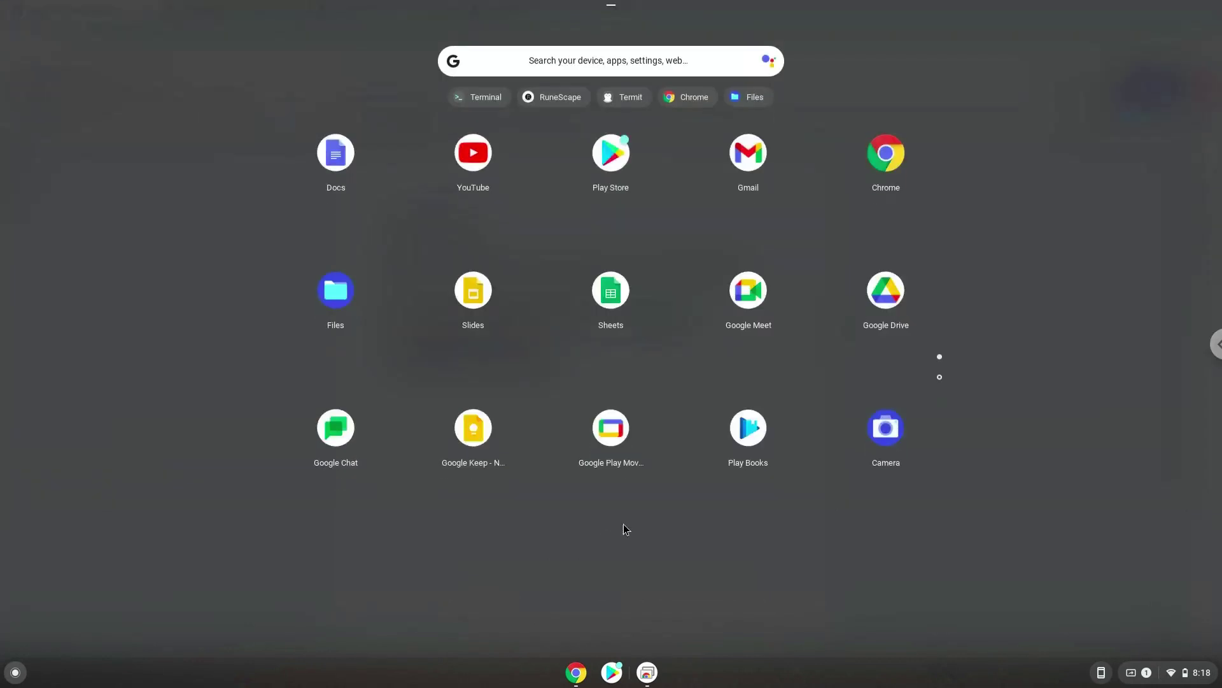
pyautogui.click(939, 377)
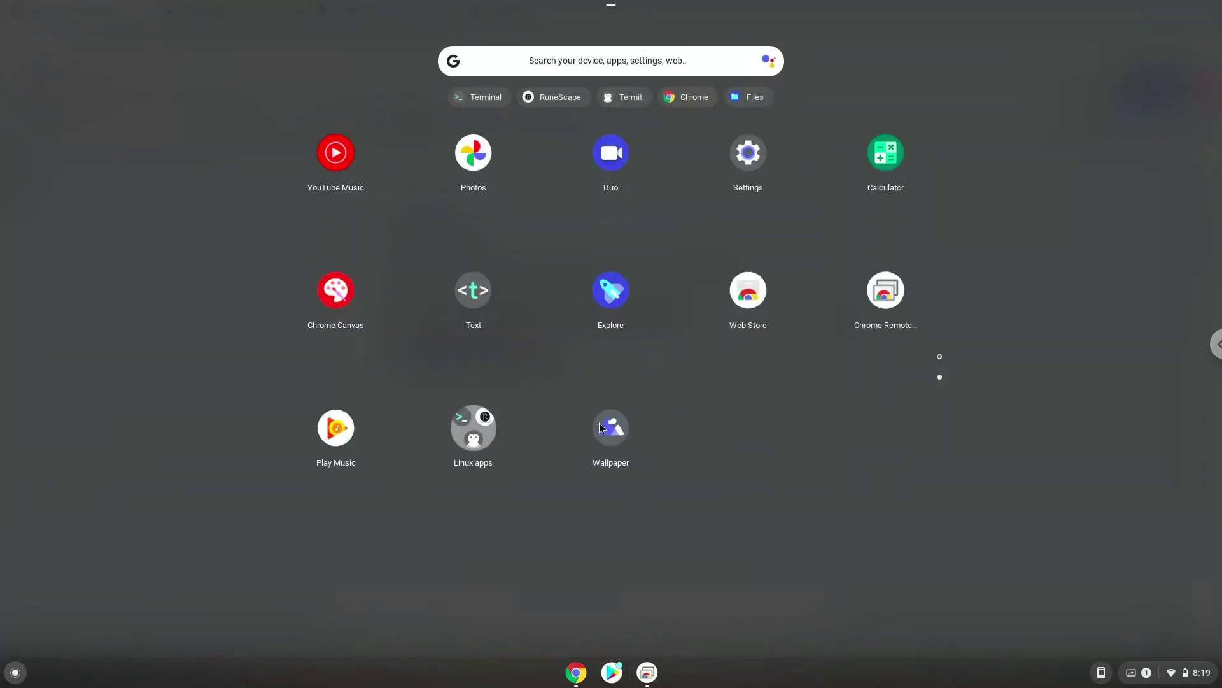
pyautogui.click(489, 433)
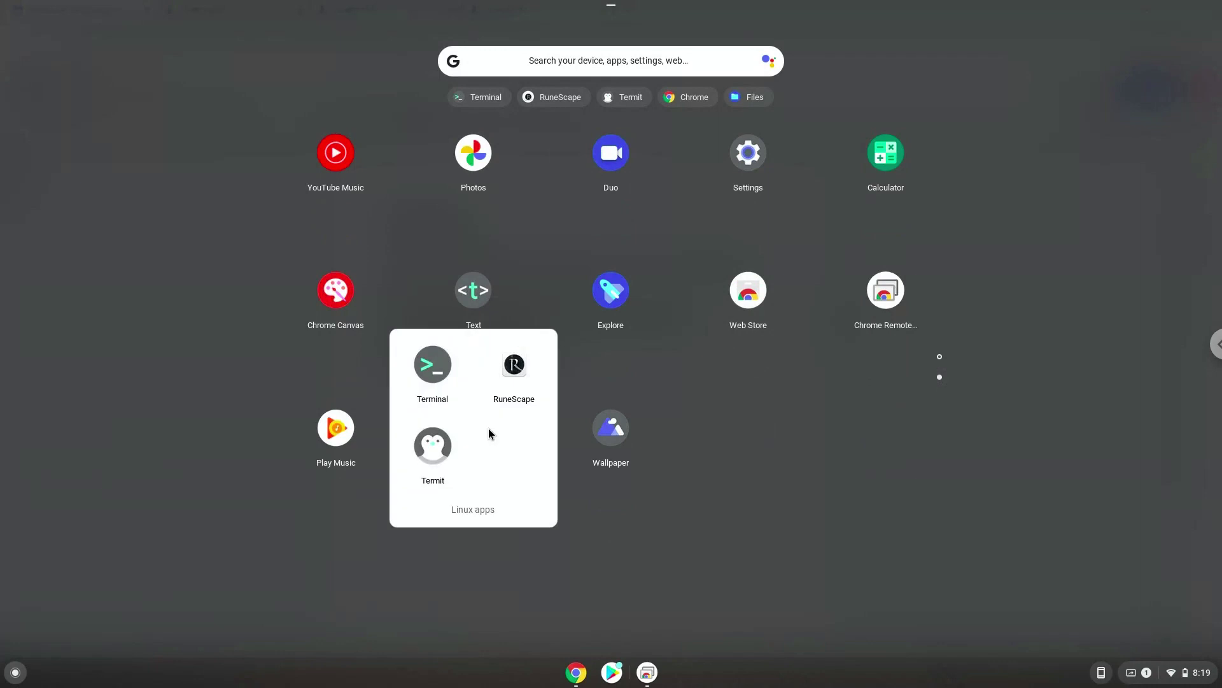
pyautogui.click(513, 368)
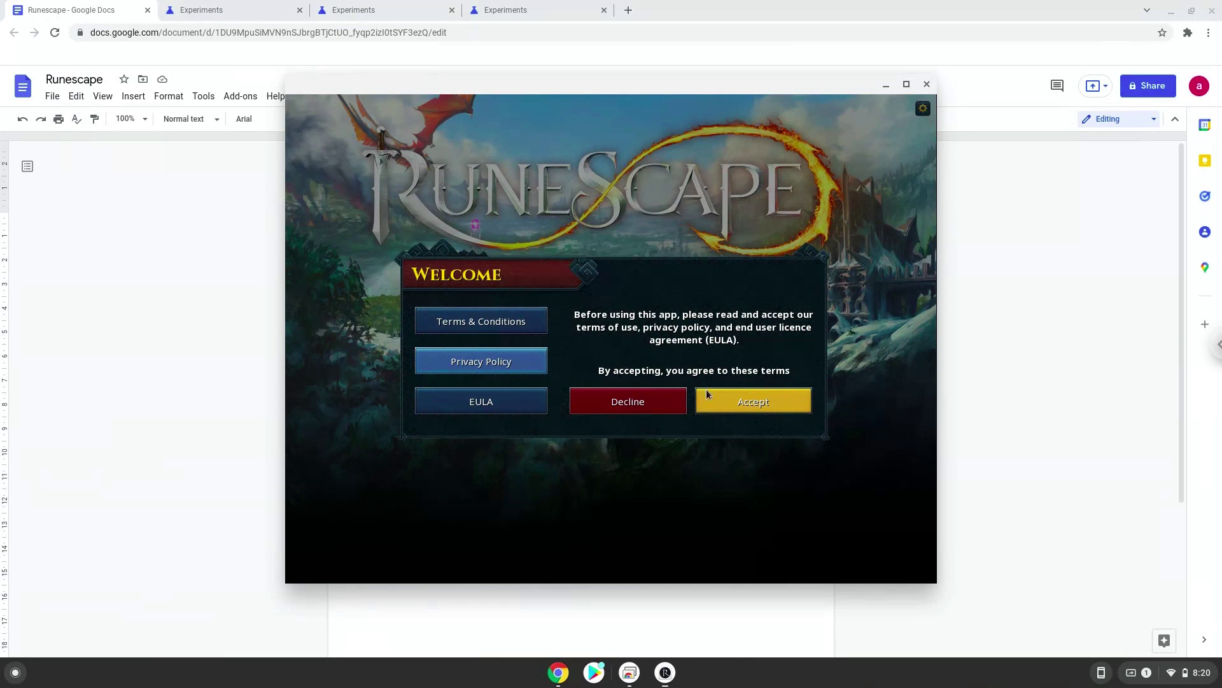
# - Accept RuneScape's Welcome terms and maximize its window to show the login screen
pyautogui.click(728, 402)
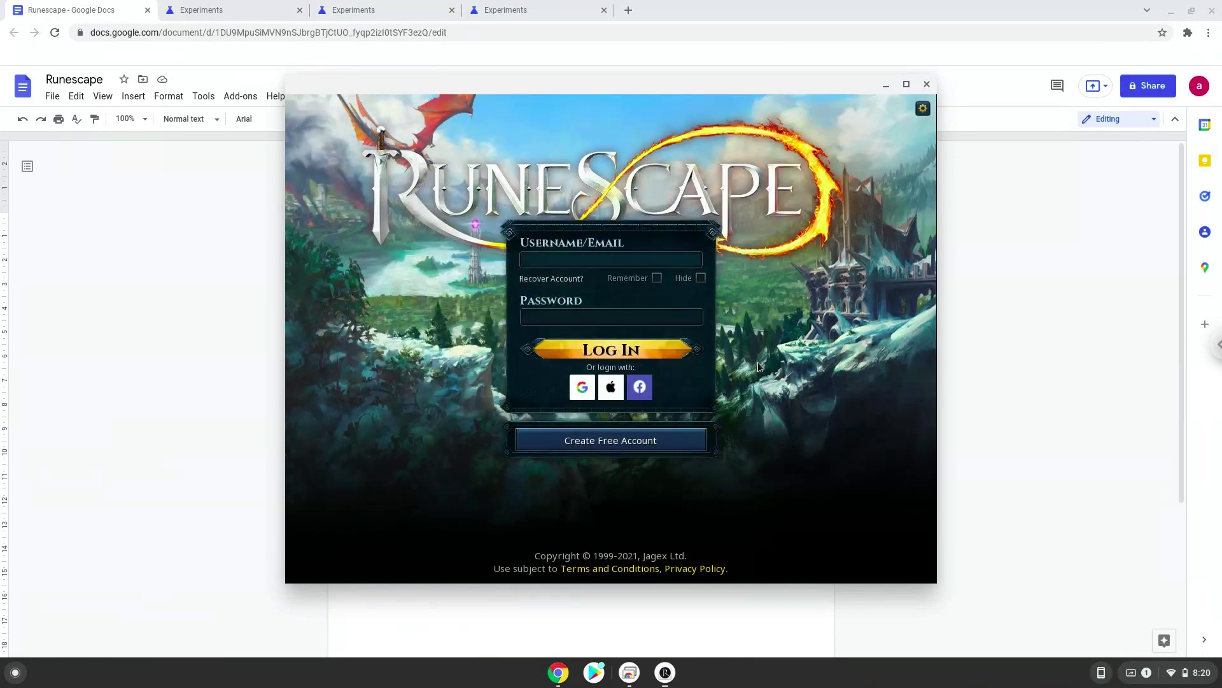
pyautogui.click(906, 85)
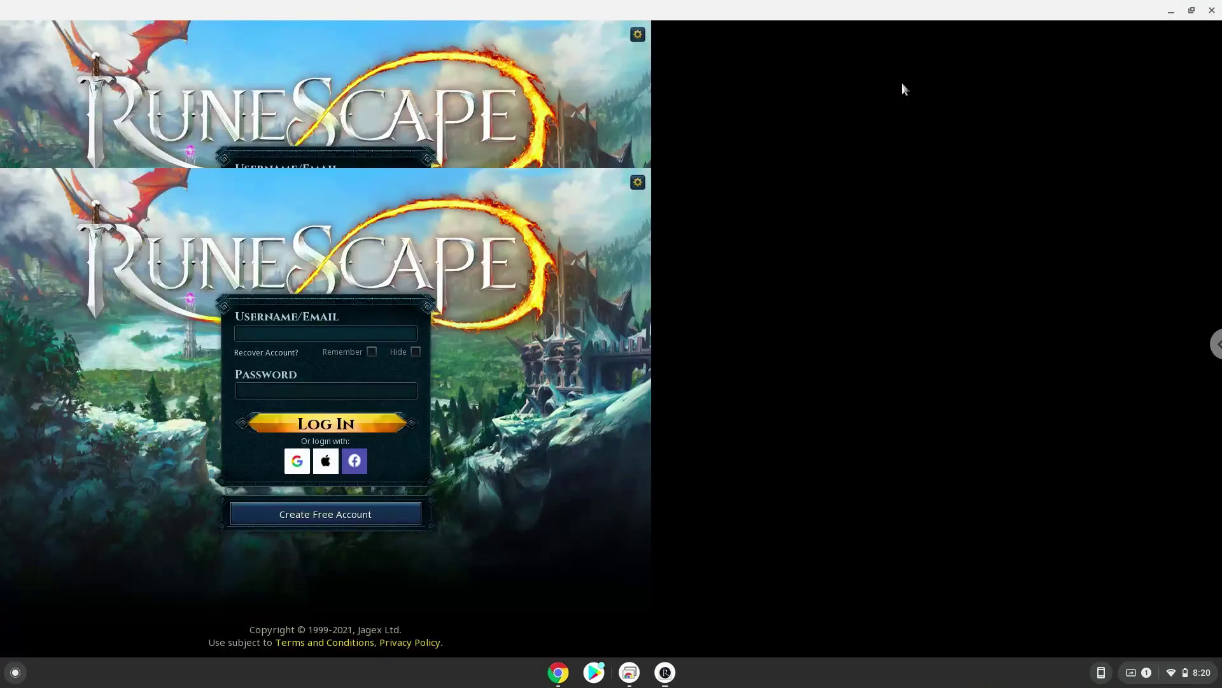